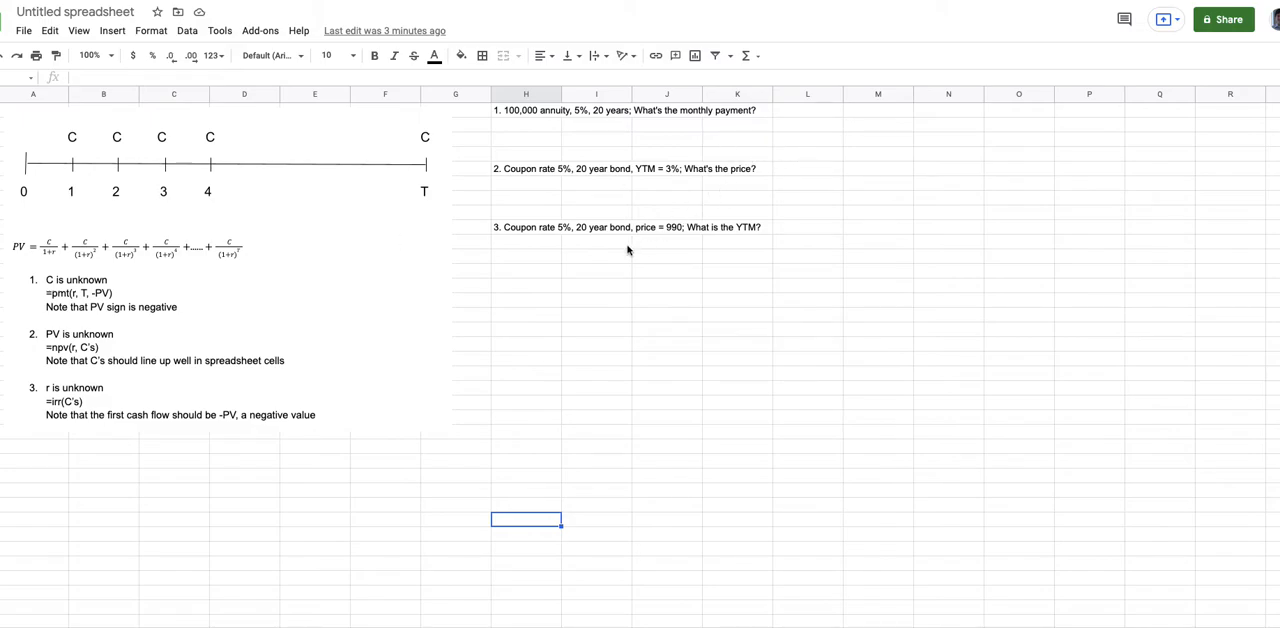
# - Label the first answer row by entering 1 in cell H12 below the three questions
pyautogui.click(509, 271)
pyautogui.write('1')
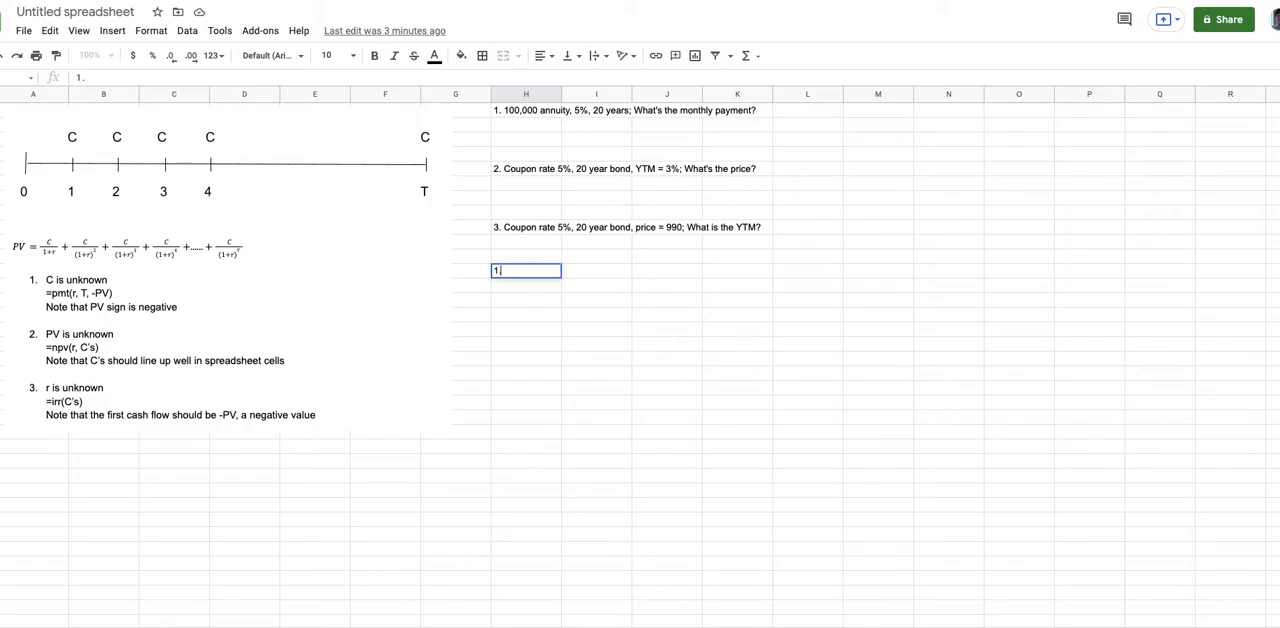
pyautogui.write('.')
pyautogui.press('Return')
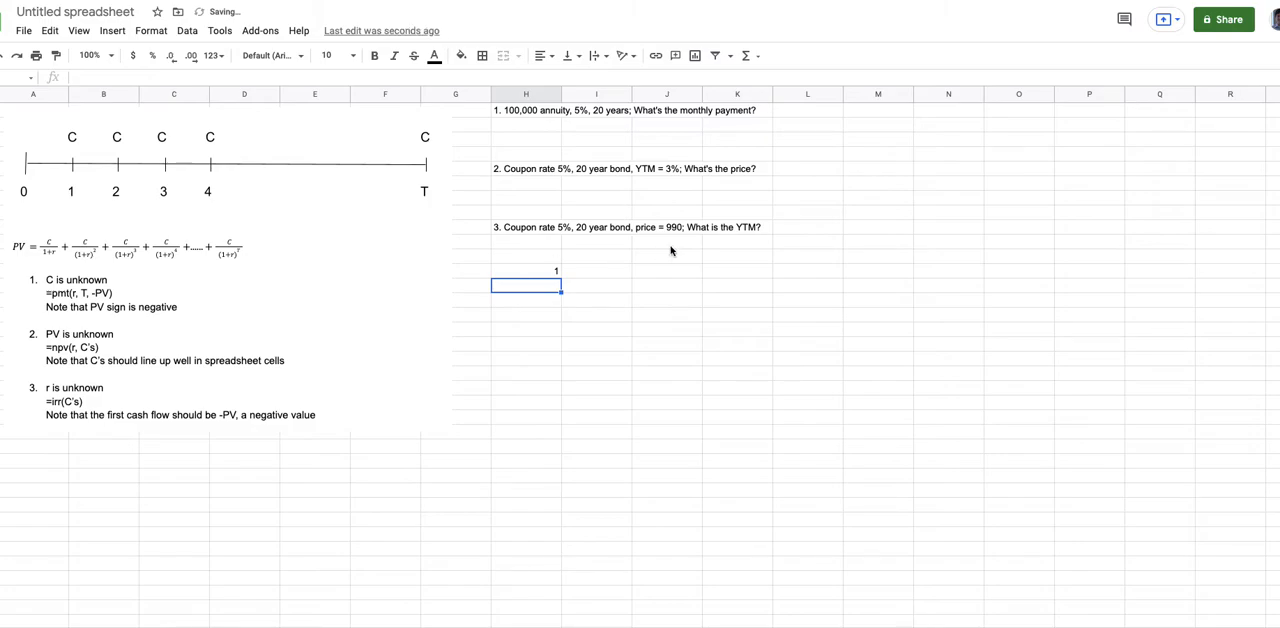
# - Calculate the monthly annuity payment beside label 1 with the formula =pmt(5%/12, 20*12, -1000000)
pyautogui.click(611, 276)
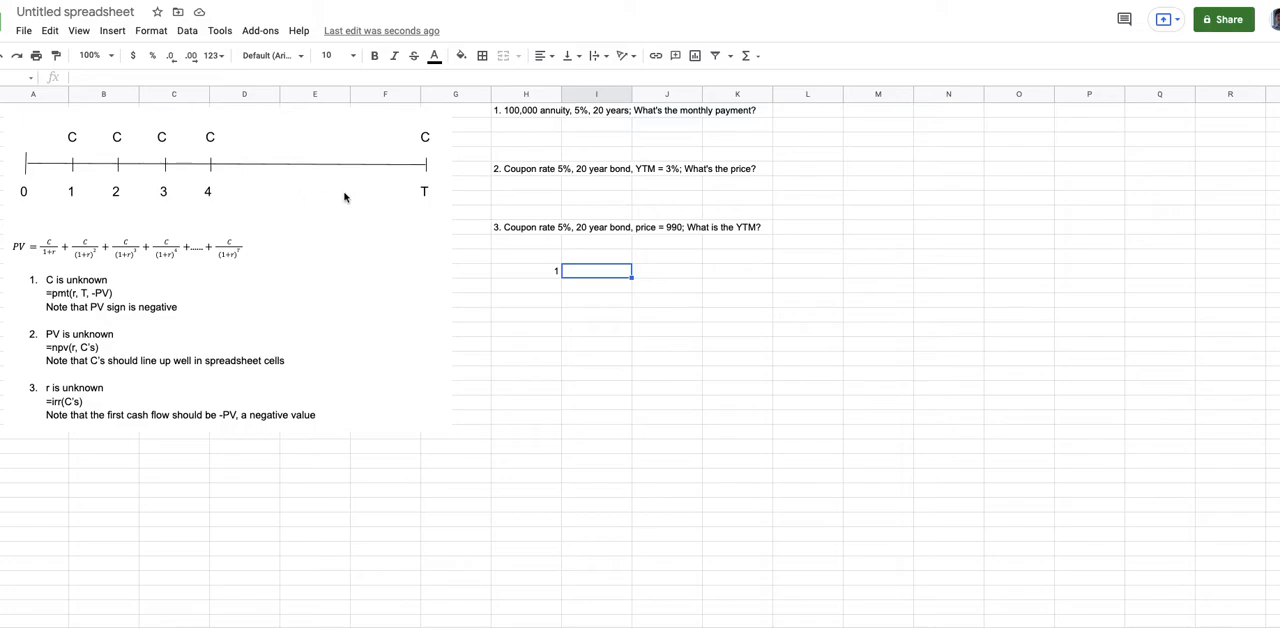
pyautogui.write('=pm')
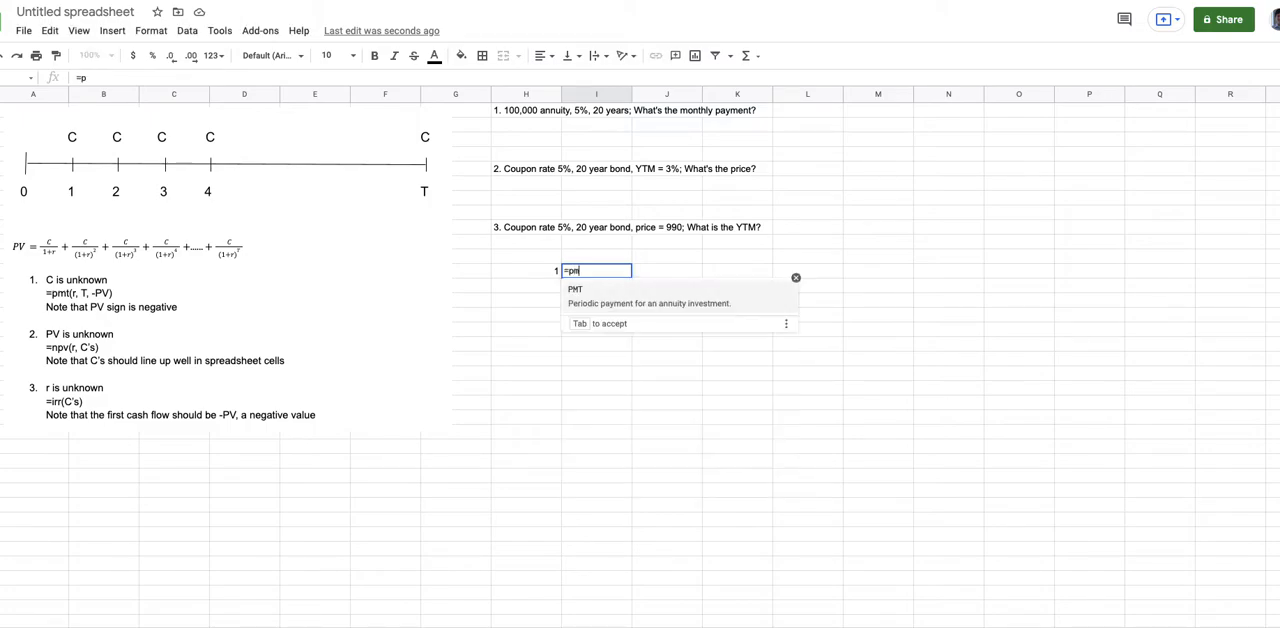
pyautogui.write('t(5%')
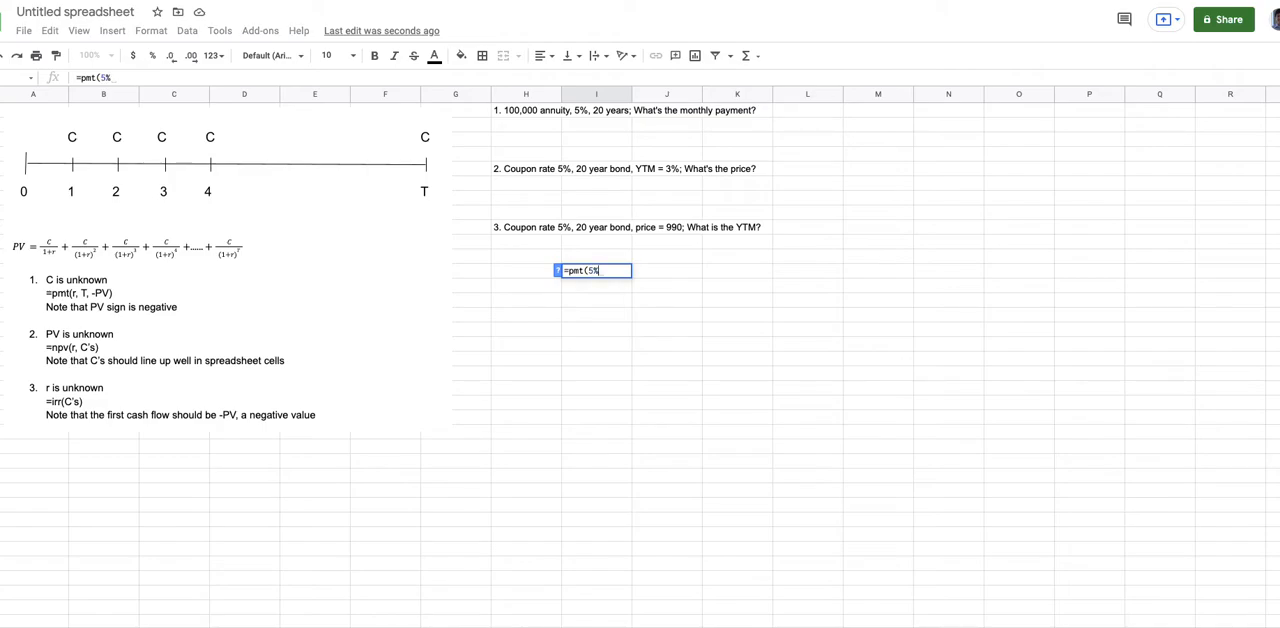
pyautogui.write('/12')
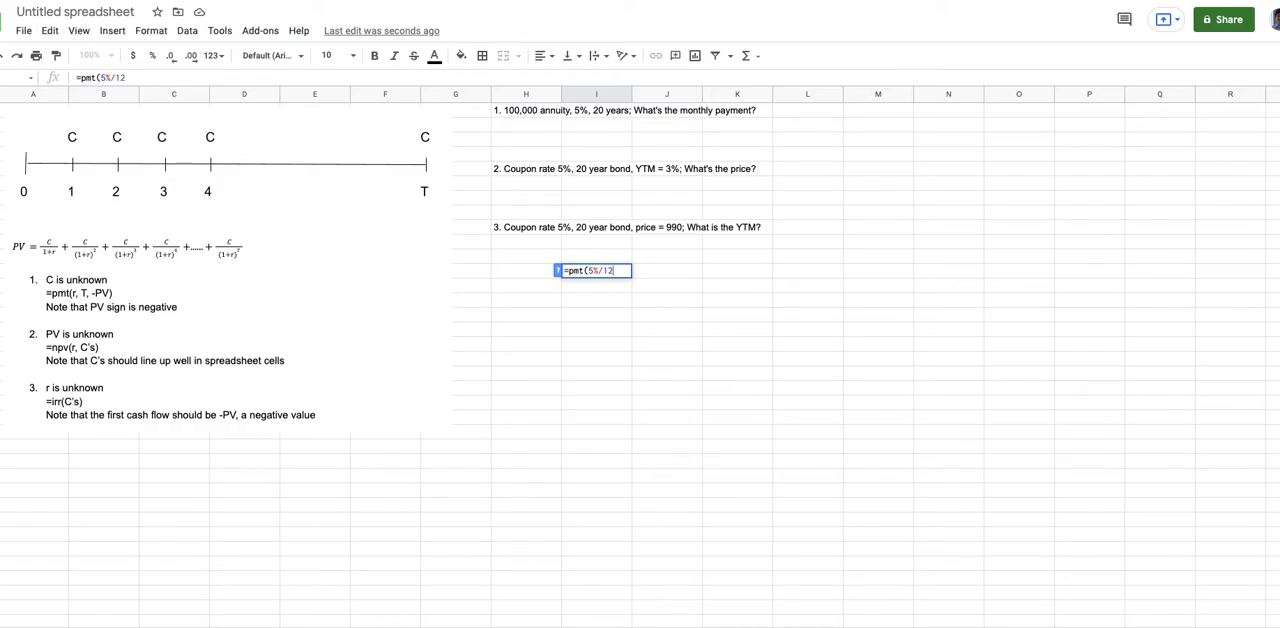
pyautogui.write(',')
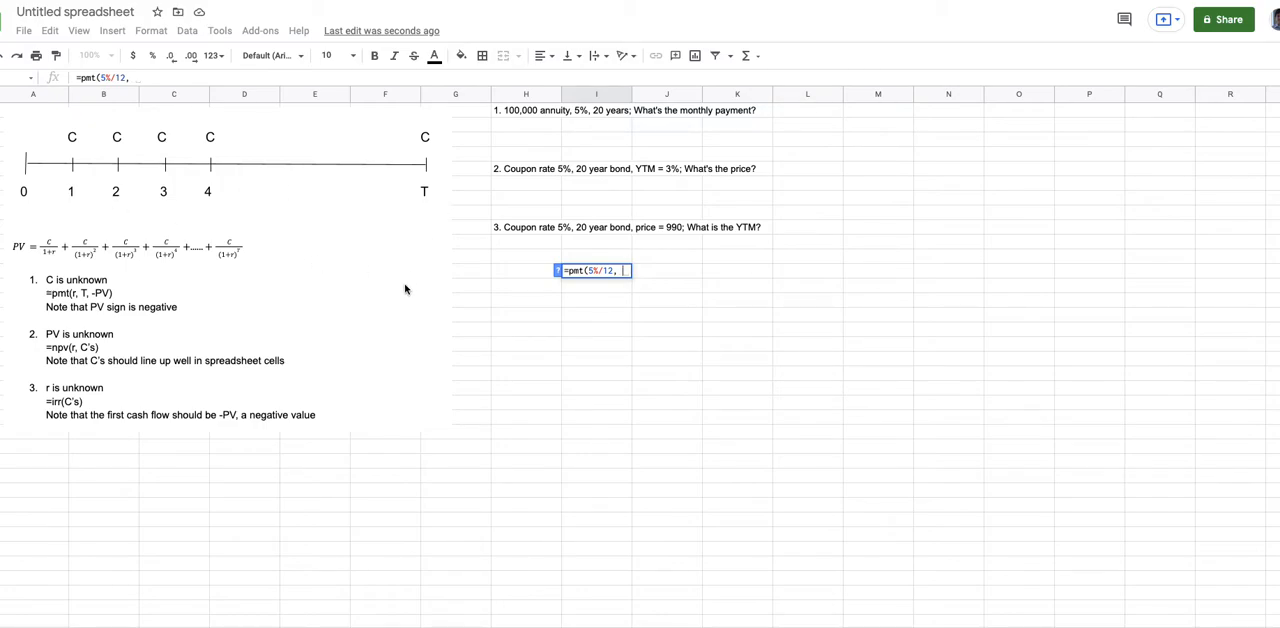
pyautogui.write(' 20')
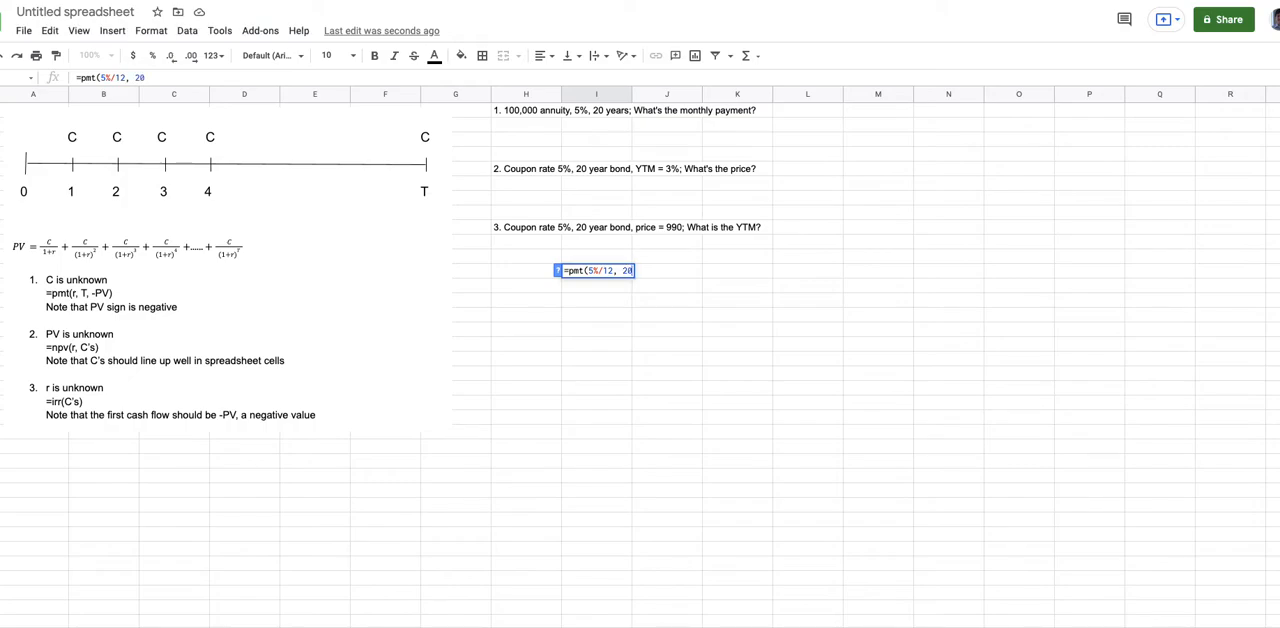
pyautogui.write('*12,')
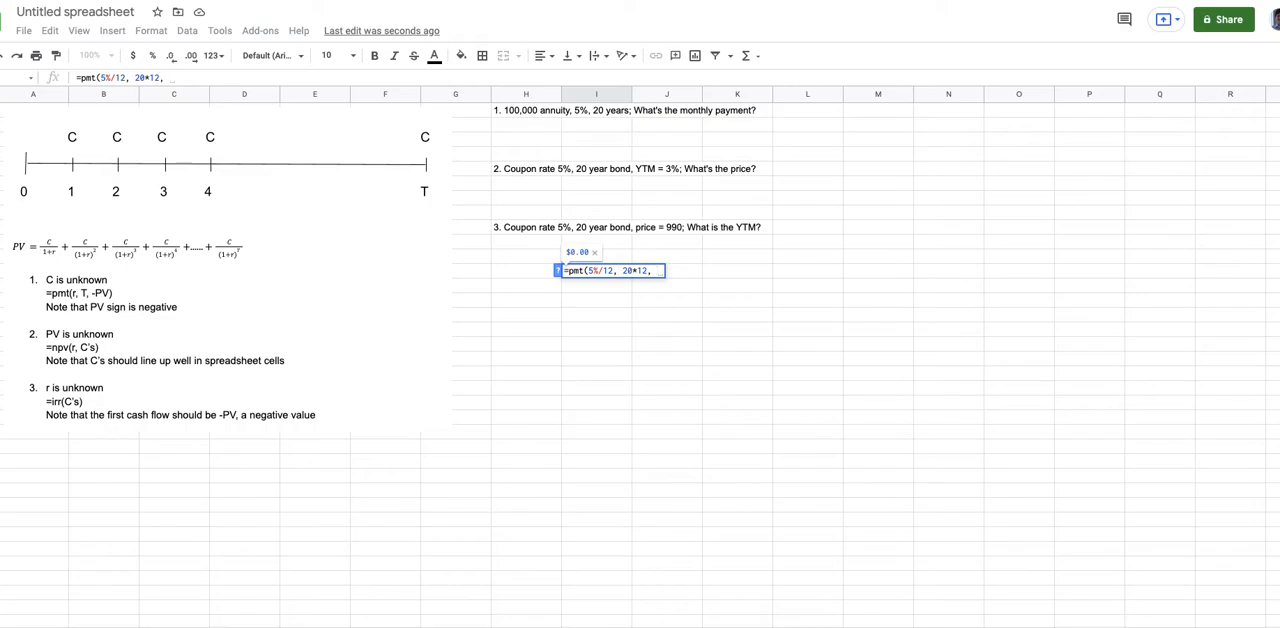
pyautogui.write(' -')
pyautogui.write('1000000)')
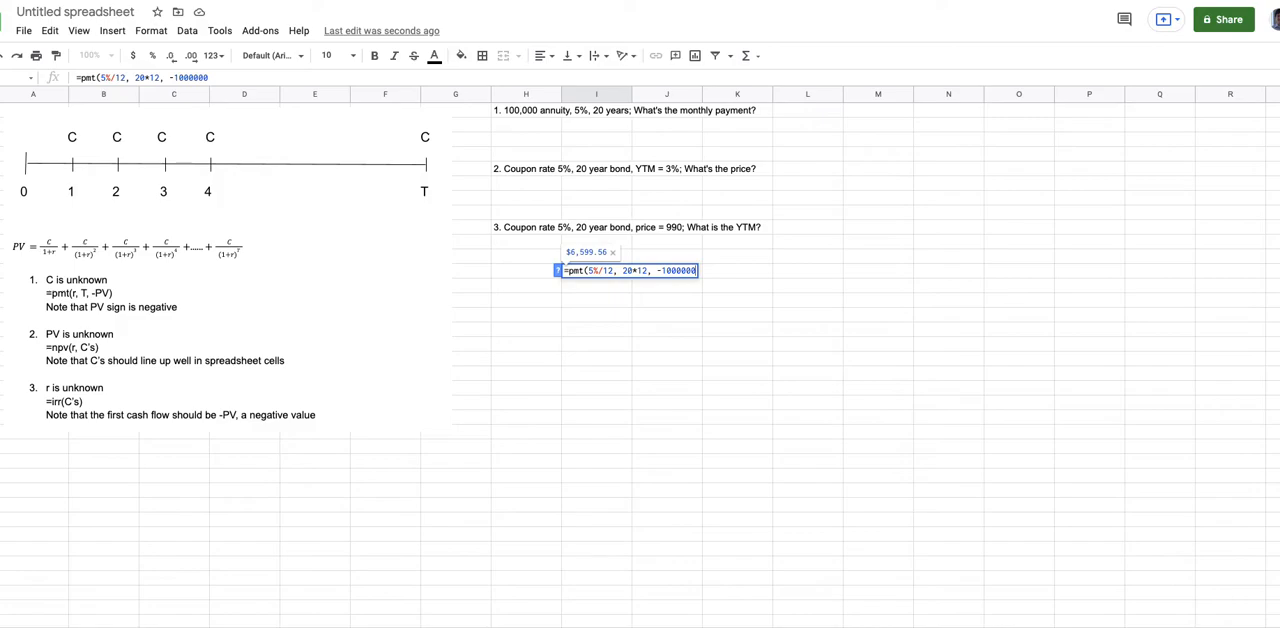
pyautogui.press('Return')
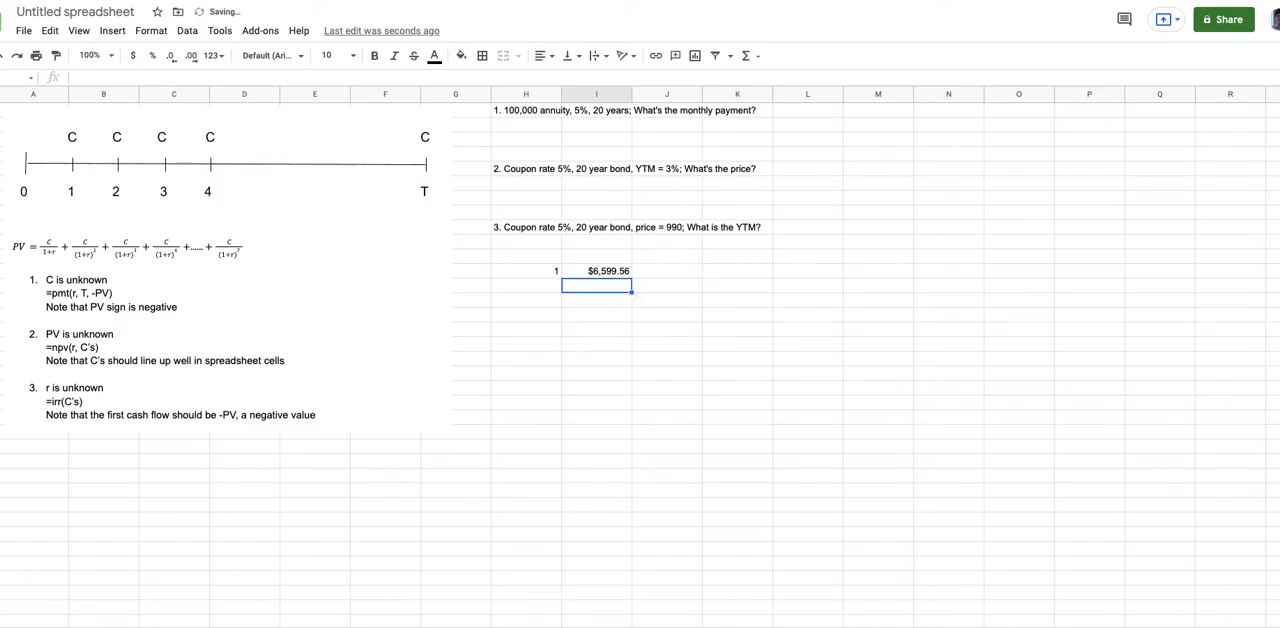
# - Correct the present value in the monthly payment formula to -100000
pyautogui.click(605, 272)
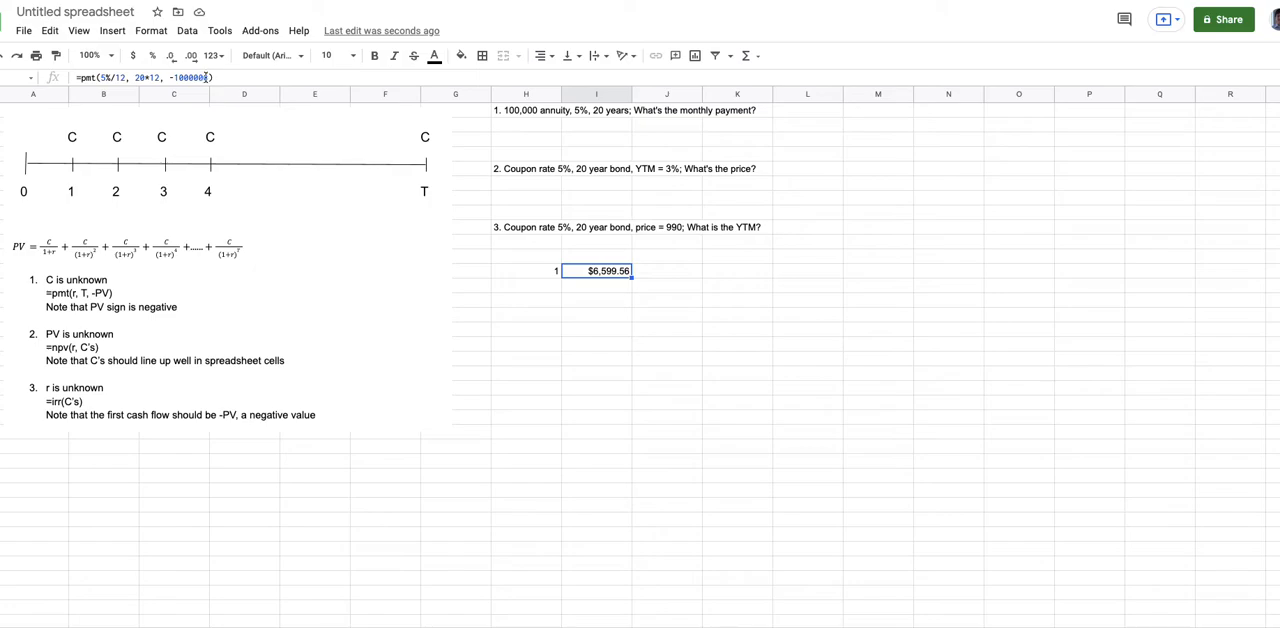
pyautogui.click(205, 77)
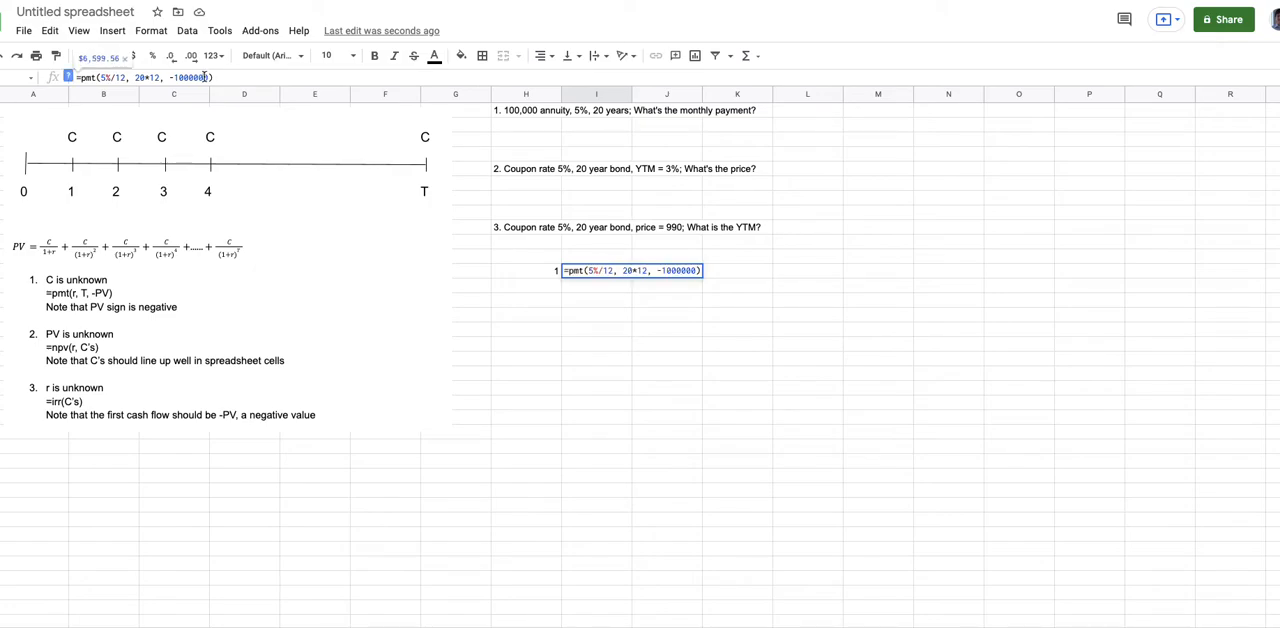
pyautogui.press('BackSpace')
pyautogui.press('Return')
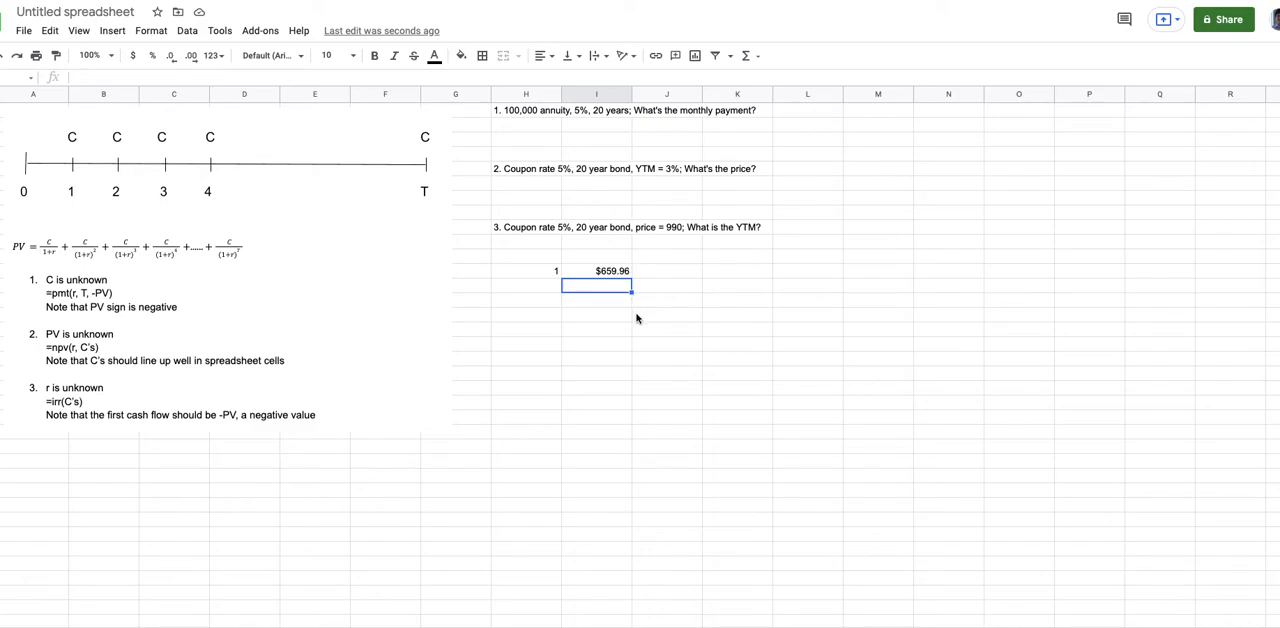
# - Label the second answer row by entering 2 in cell H14
pyautogui.click(547, 303)
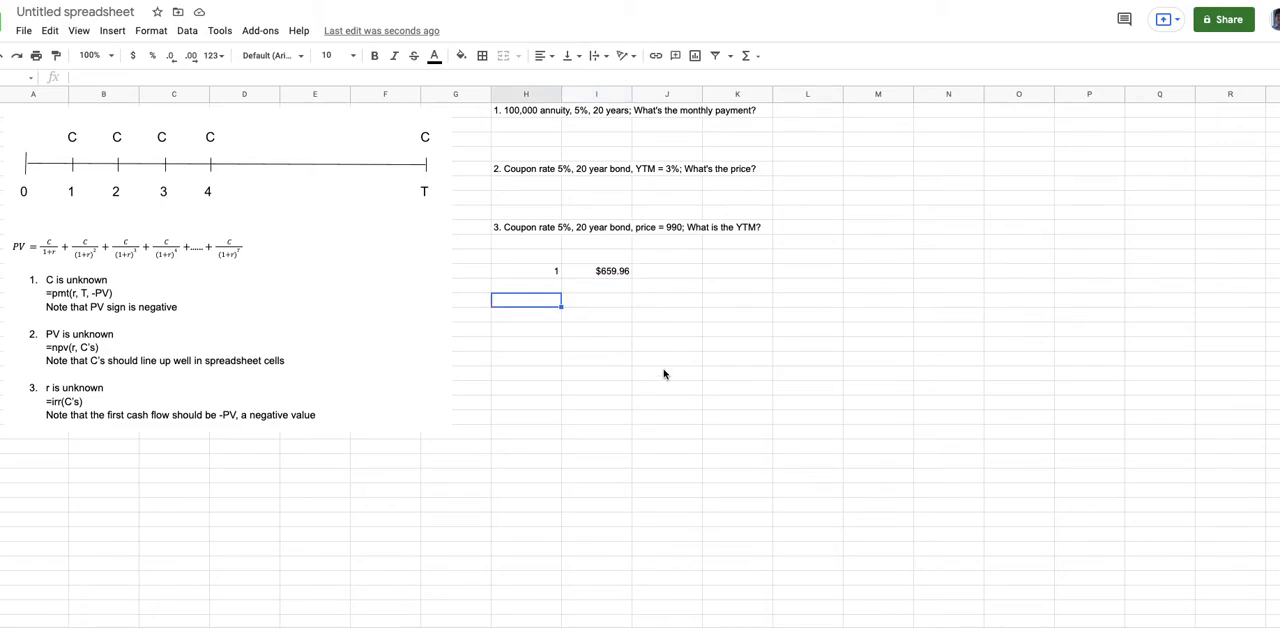
pyautogui.write('2')
pyautogui.press('Tab')
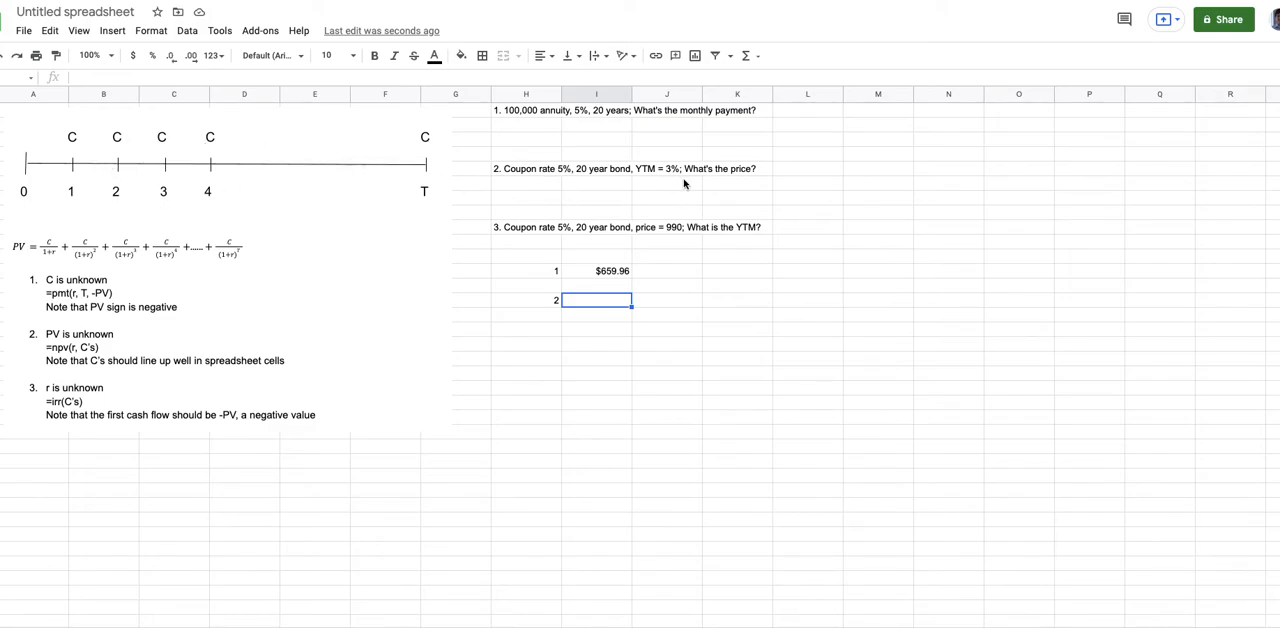
# - Start the bond's period numbering in column M with 1, 2 and 3 from cell M2 down
pyautogui.click(918, 134)
pyautogui.click(877, 130)
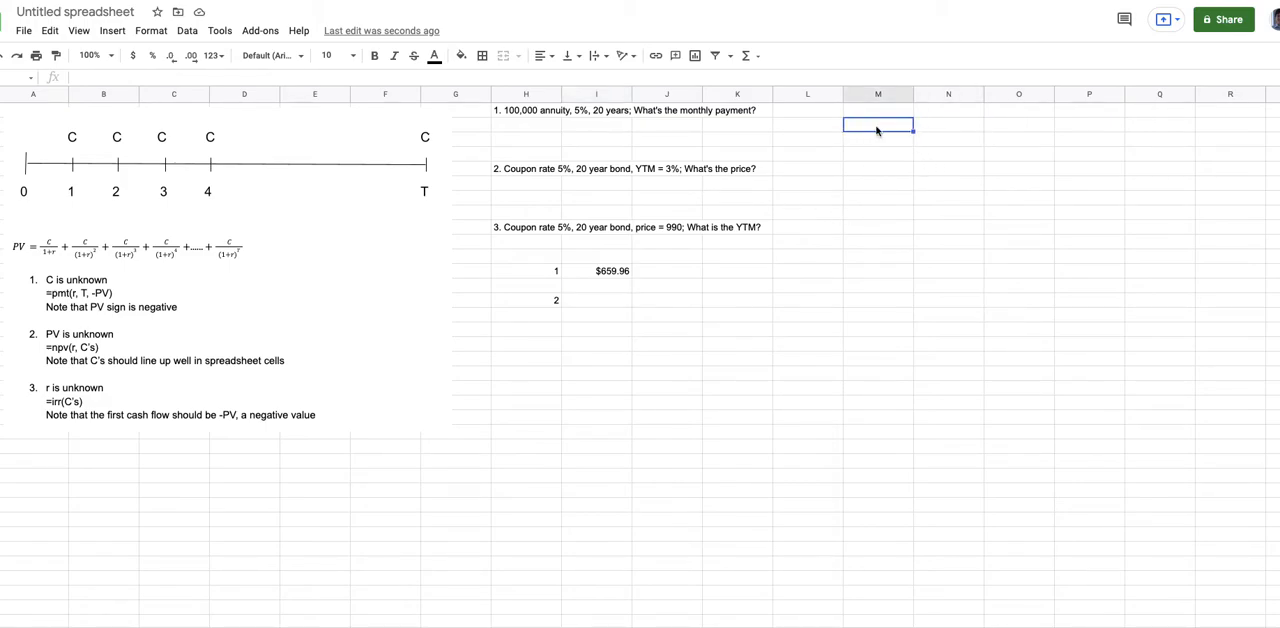
pyautogui.press('Up')
pyautogui.press('Down')
pyautogui.write('1')
pyautogui.press('Return')
pyautogui.write('2')
pyautogui.press('Return')
pyautogui.write('3')
pyautogui.press('Return')
# - Extend the period number series down column M through 41
pyautogui.click(888, 124)
pyautogui.moveTo(886, 144); pyautogui.dragTo(884, 493)
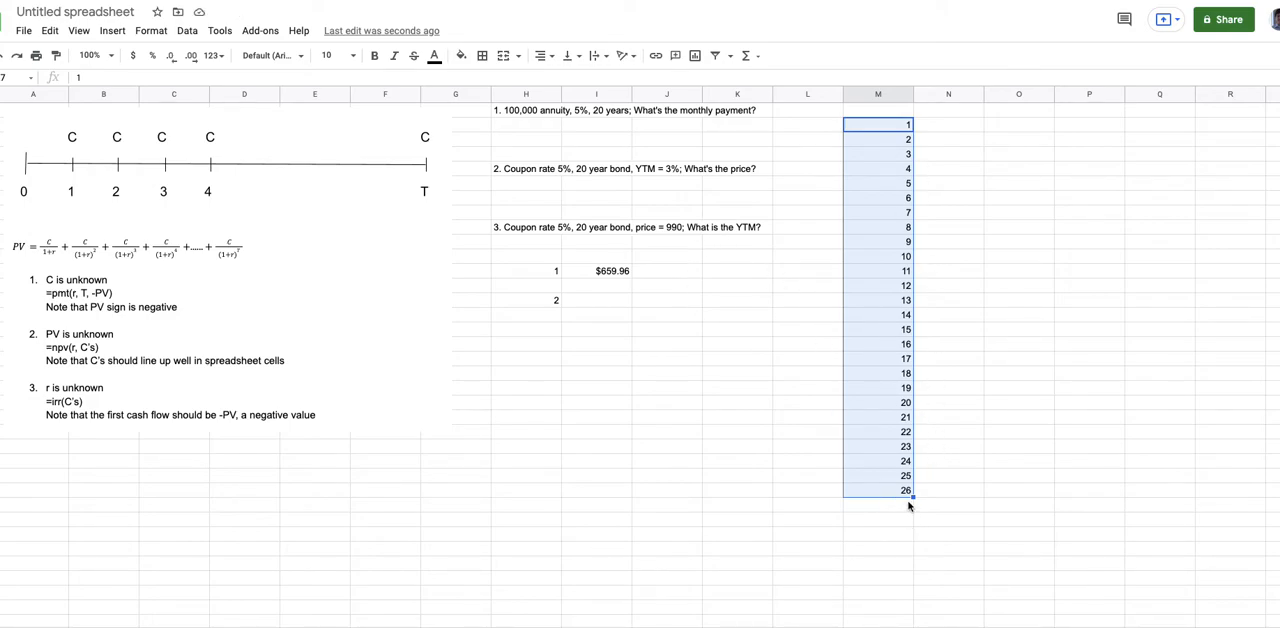
pyautogui.moveTo(913, 497); pyautogui.dragTo(898, 576)
pyautogui.click(898, 576)
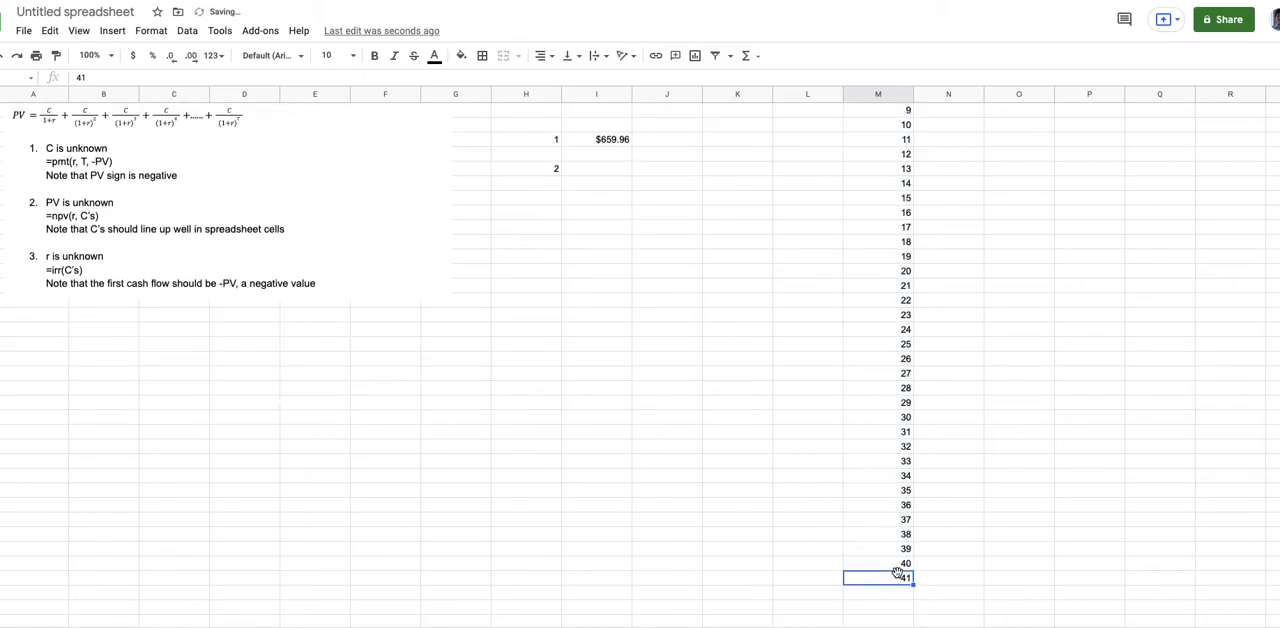
pyautogui.scroll(3, 771, 509)
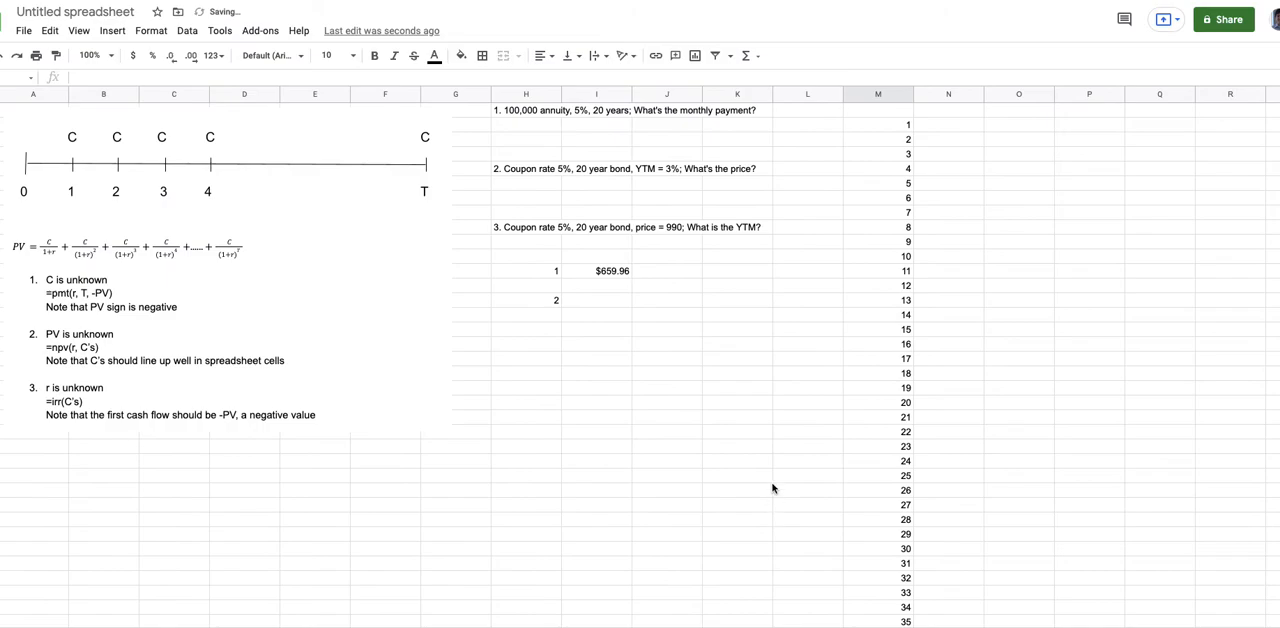
# - Enter the semiannual coupon =1000*5%/2 beside period 1 in column N and copy it down through period 40
pyautogui.click(944, 131)
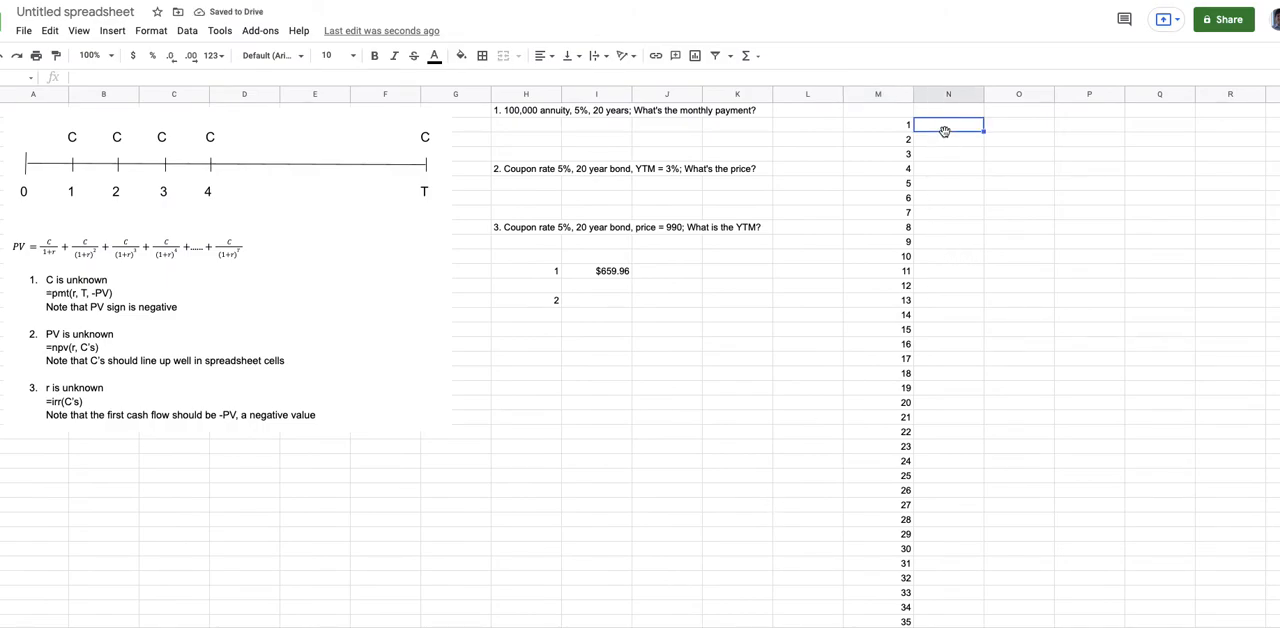
pyautogui.write('=')
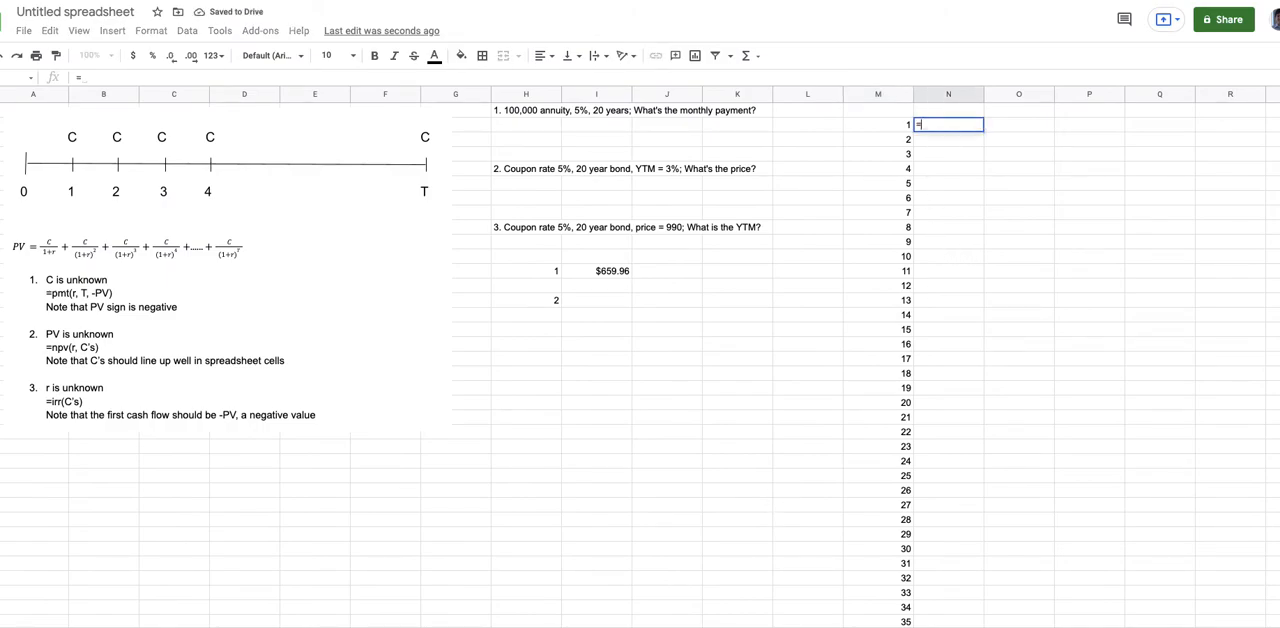
pyautogui.write('1000')
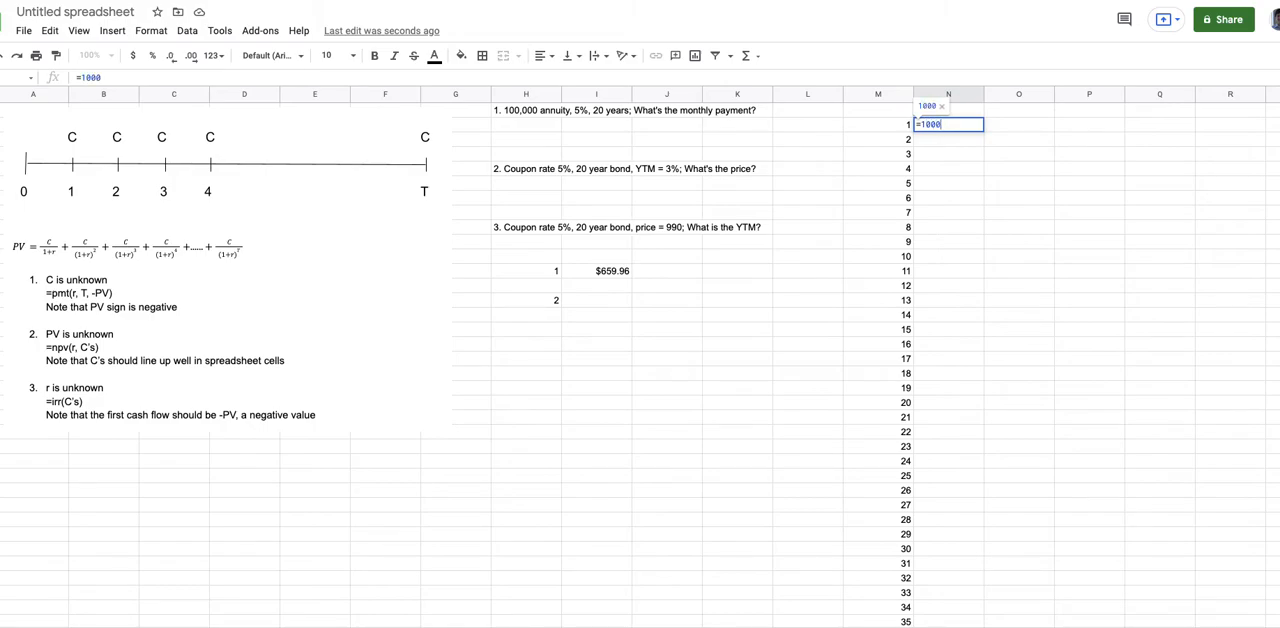
pyautogui.write('*5%/2')
pyautogui.press('Return')
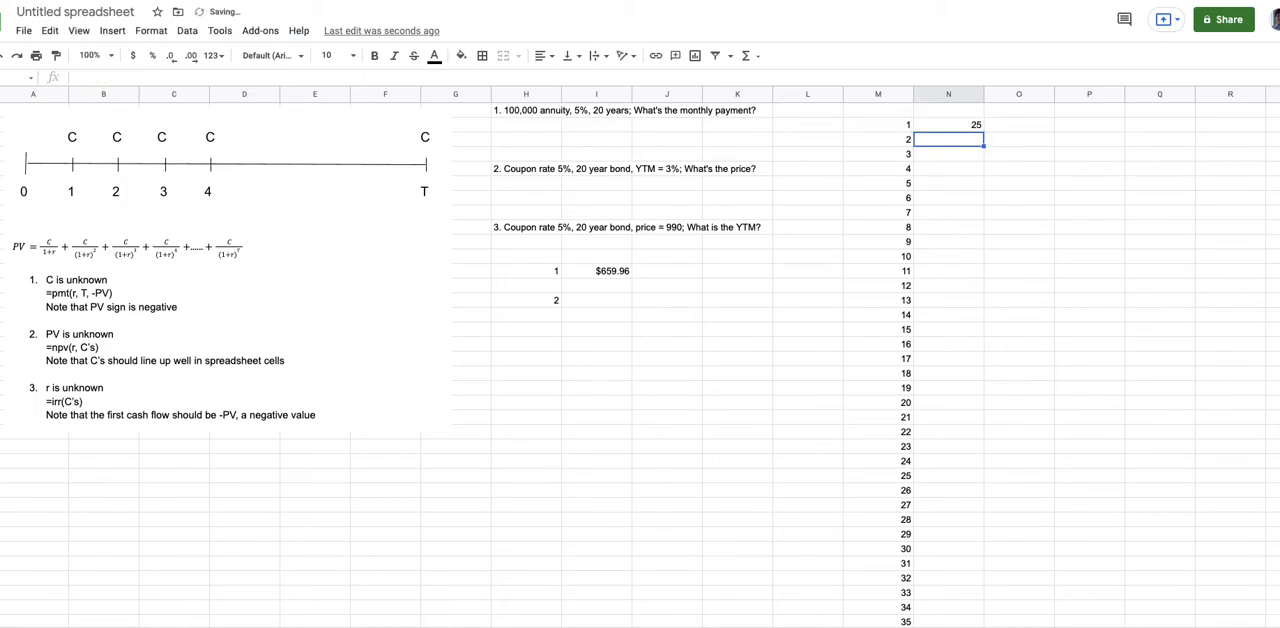
pyautogui.click(978, 127)
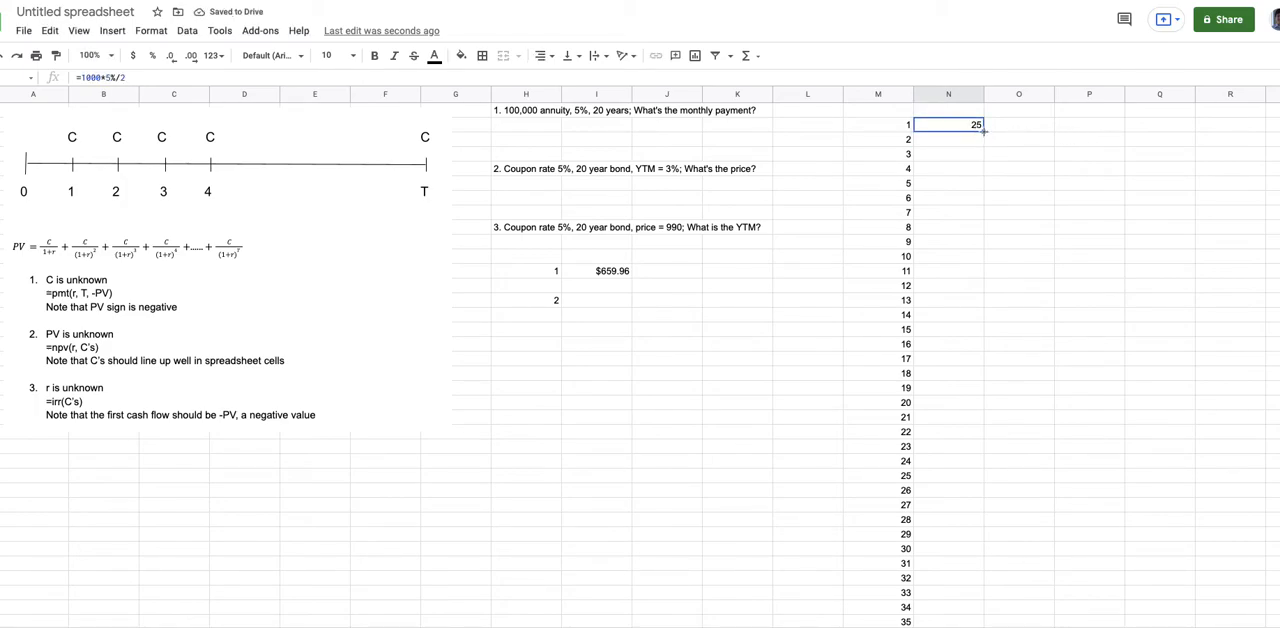
pyautogui.moveTo(984, 131); pyautogui.dragTo(969, 550)
# - Add the 1000 face value to the period 40 cash flow, making its formula =1000*5%/2+1000
pyautogui.click(962, 552)
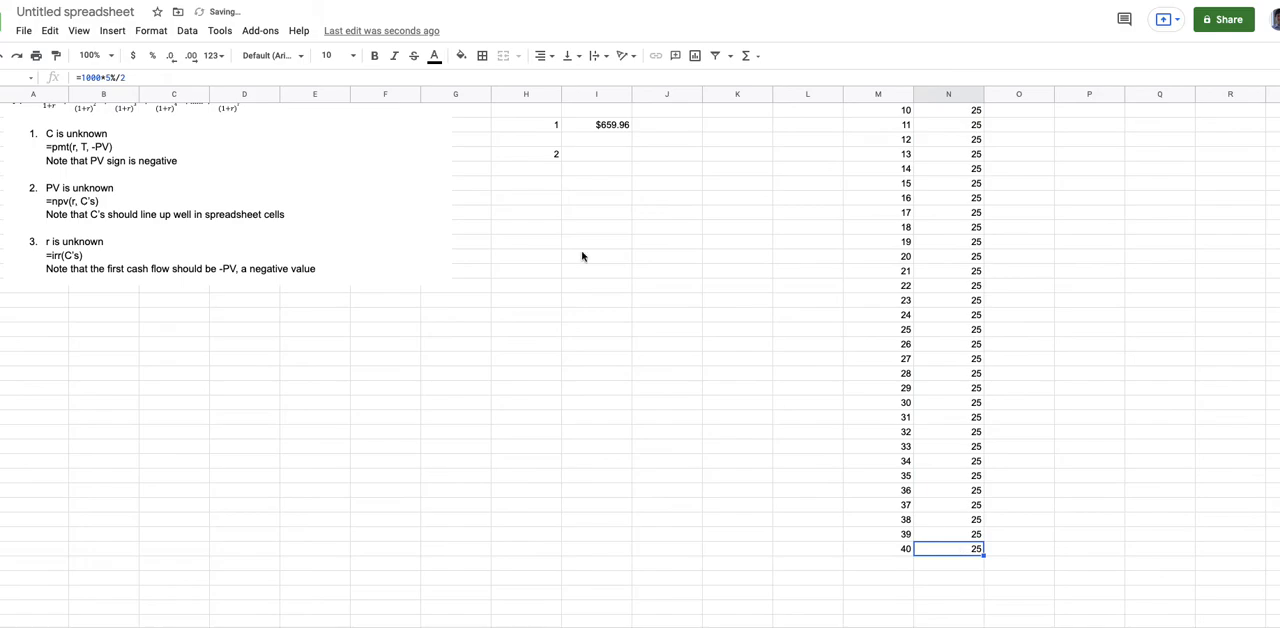
pyautogui.click(137, 77)
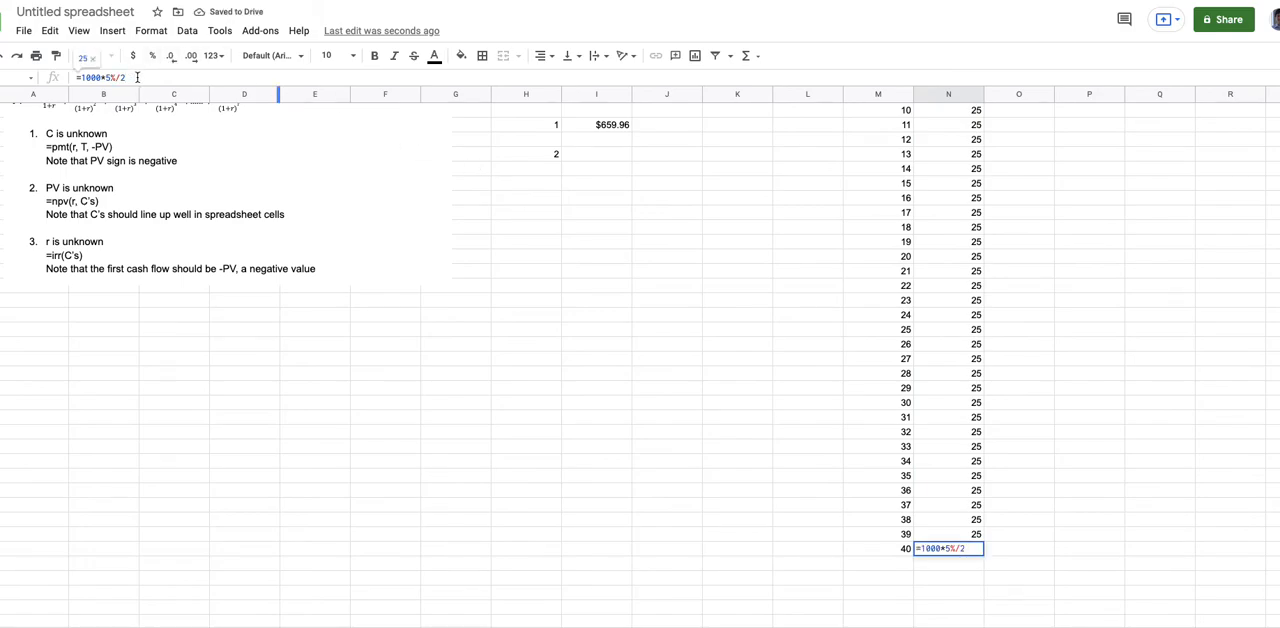
pyautogui.write('+1000')
pyautogui.press('Return')
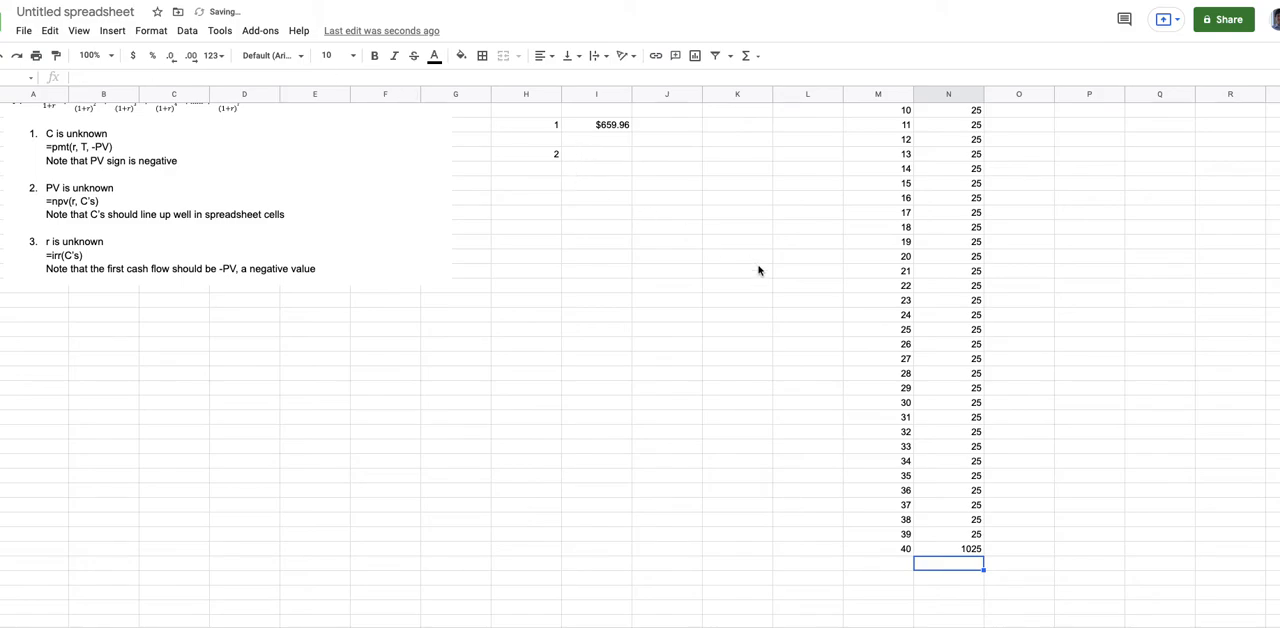
# - Calculate the bond price beside label 2 with NPV at a rate of 3%/2 over the column N cash flows for periods 1 to 40
pyautogui.scroll(3, 759, 270)
pyautogui.scroll(-2, 759, 270)
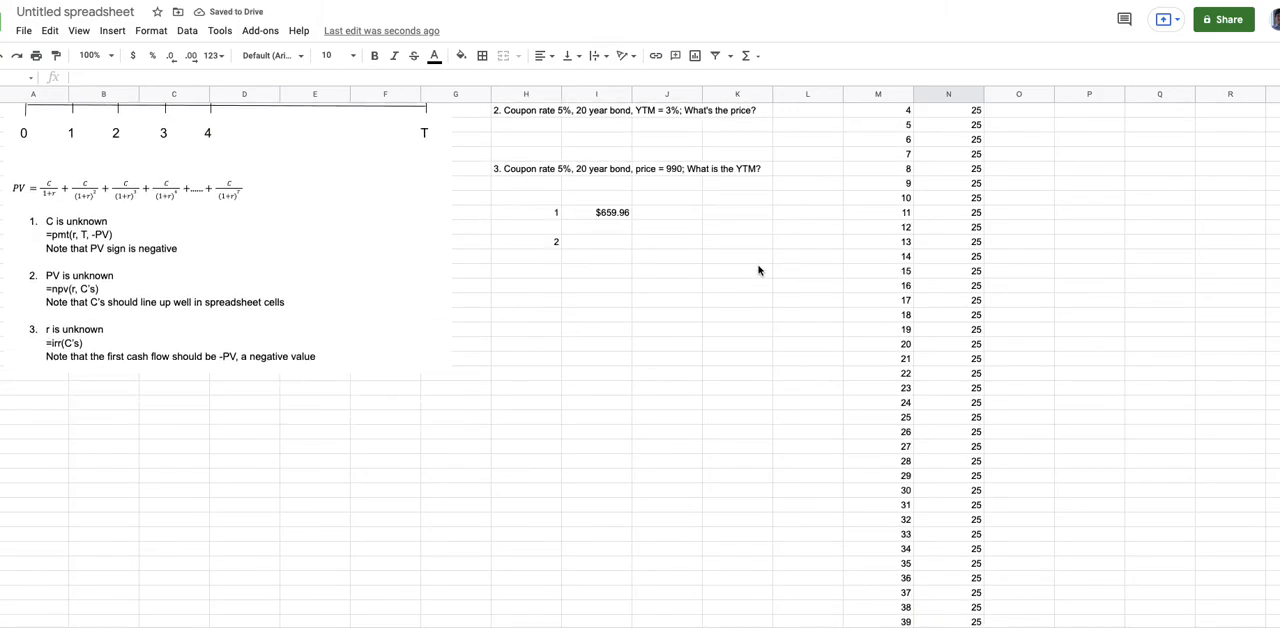
pyautogui.scroll(2, 759, 270)
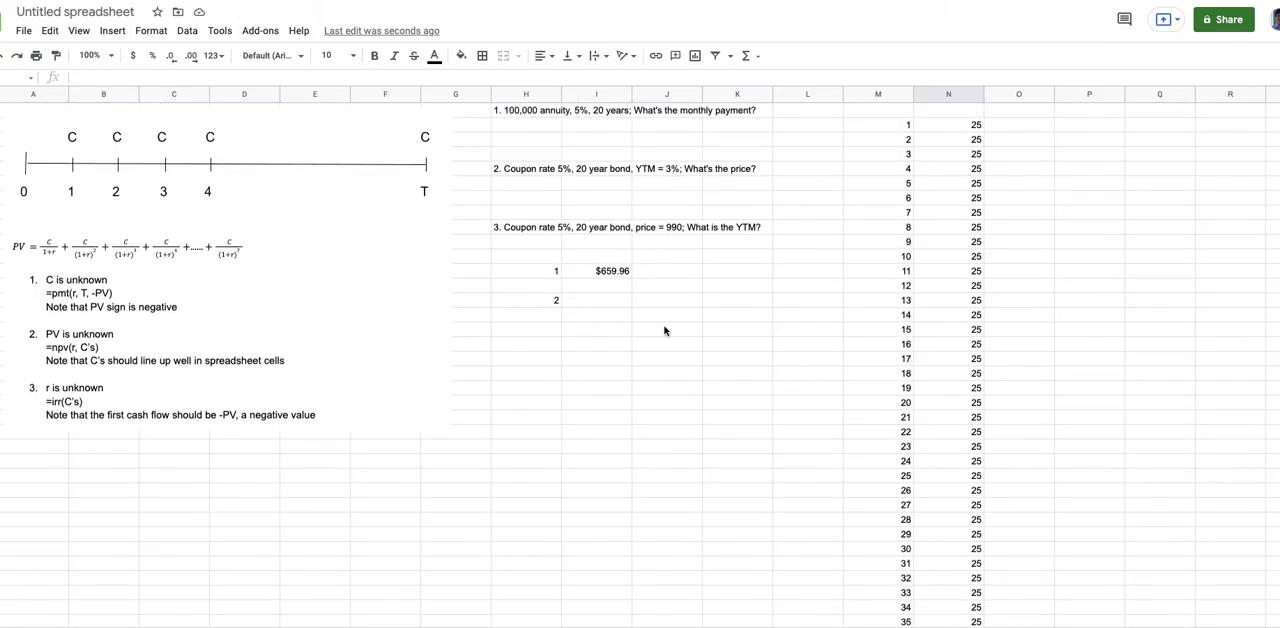
pyautogui.click(609, 304)
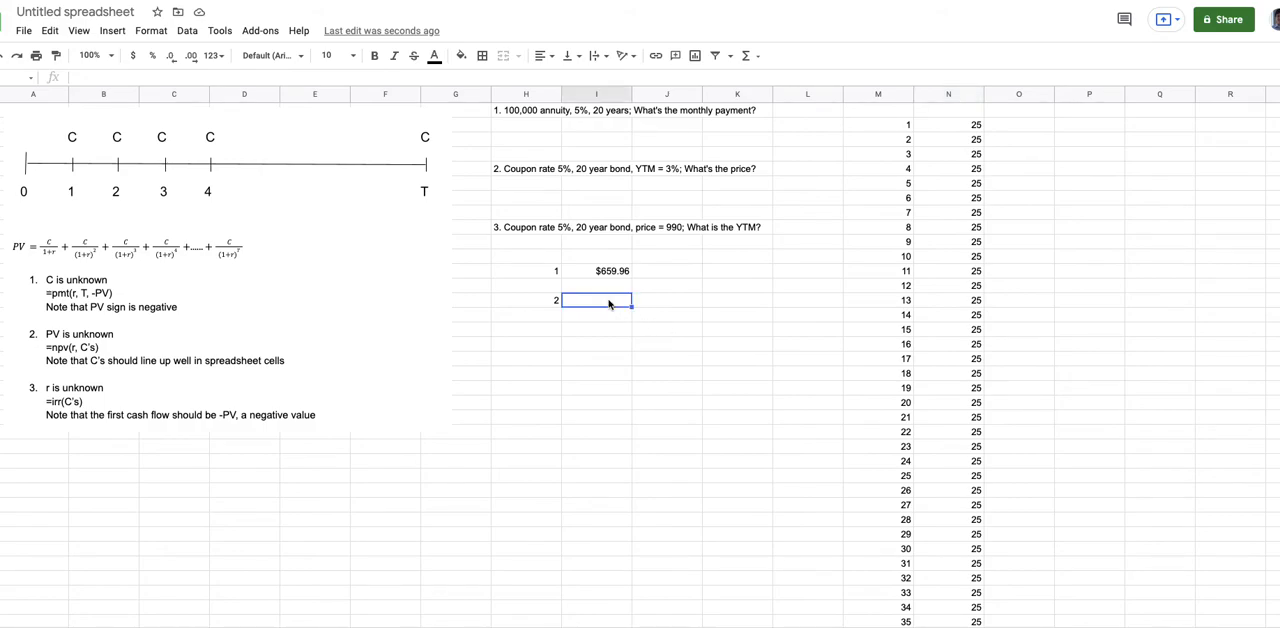
pyautogui.write('=n')
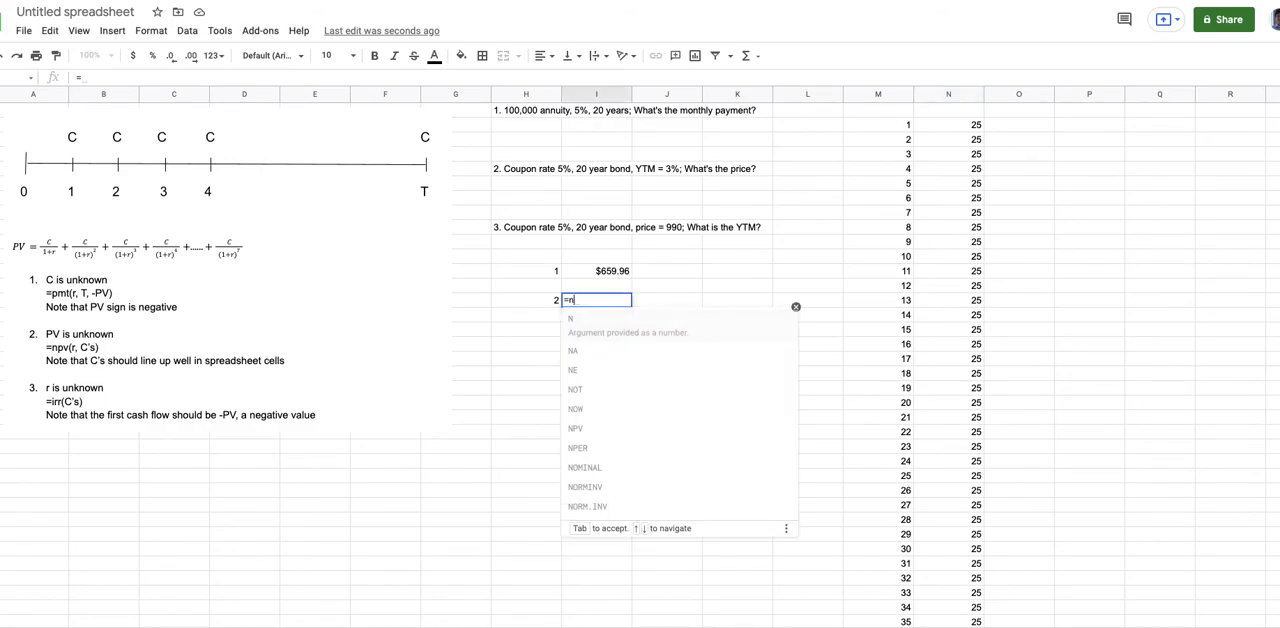
pyautogui.write('pv(')
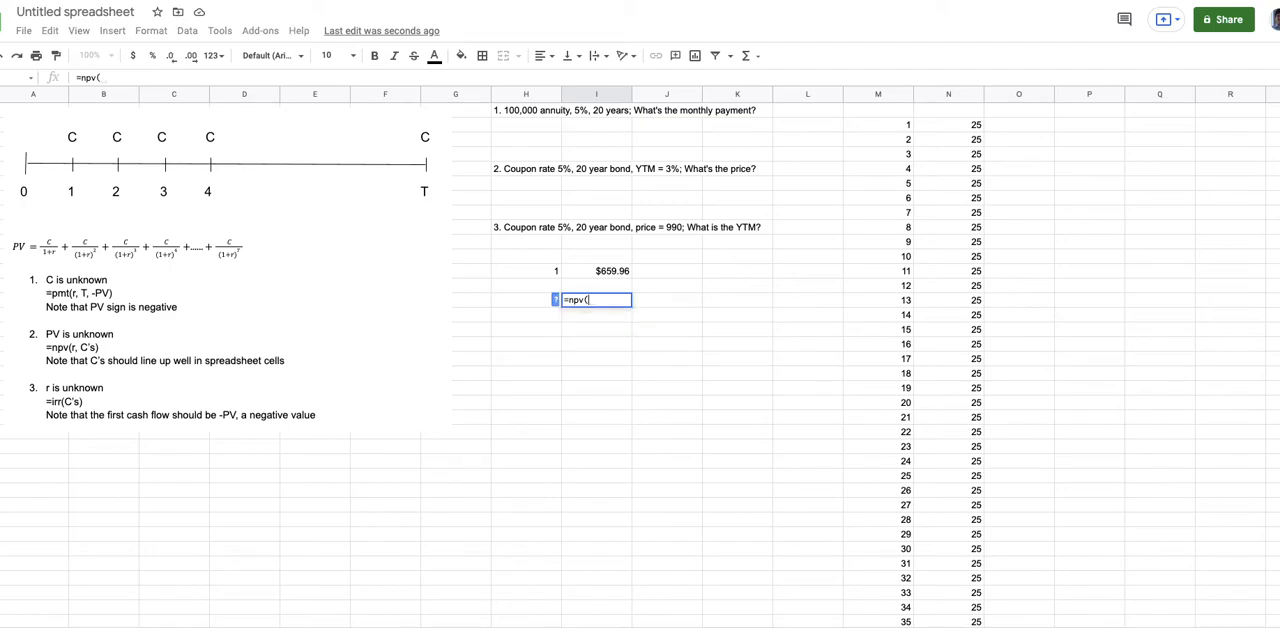
pyautogui.write('3%')
pyautogui.write('/2,')
pyautogui.moveTo(970, 126); pyautogui.dragTo(972, 528)
pyautogui.press('Return')
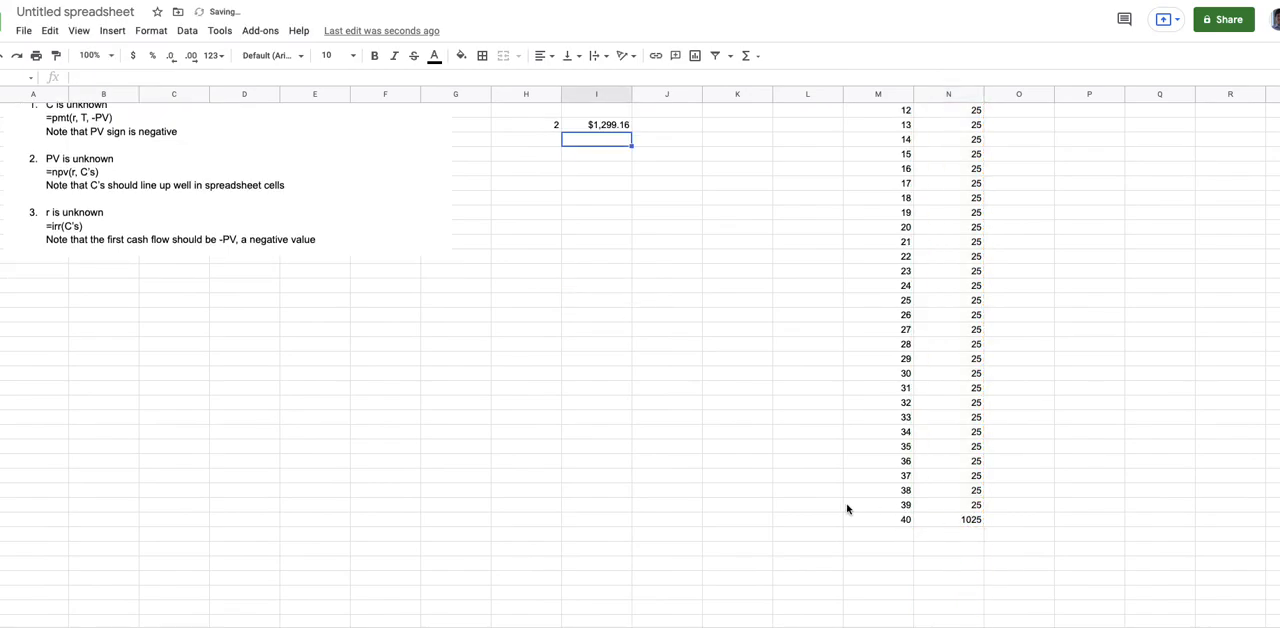
pyautogui.scroll(3, 846, 508)
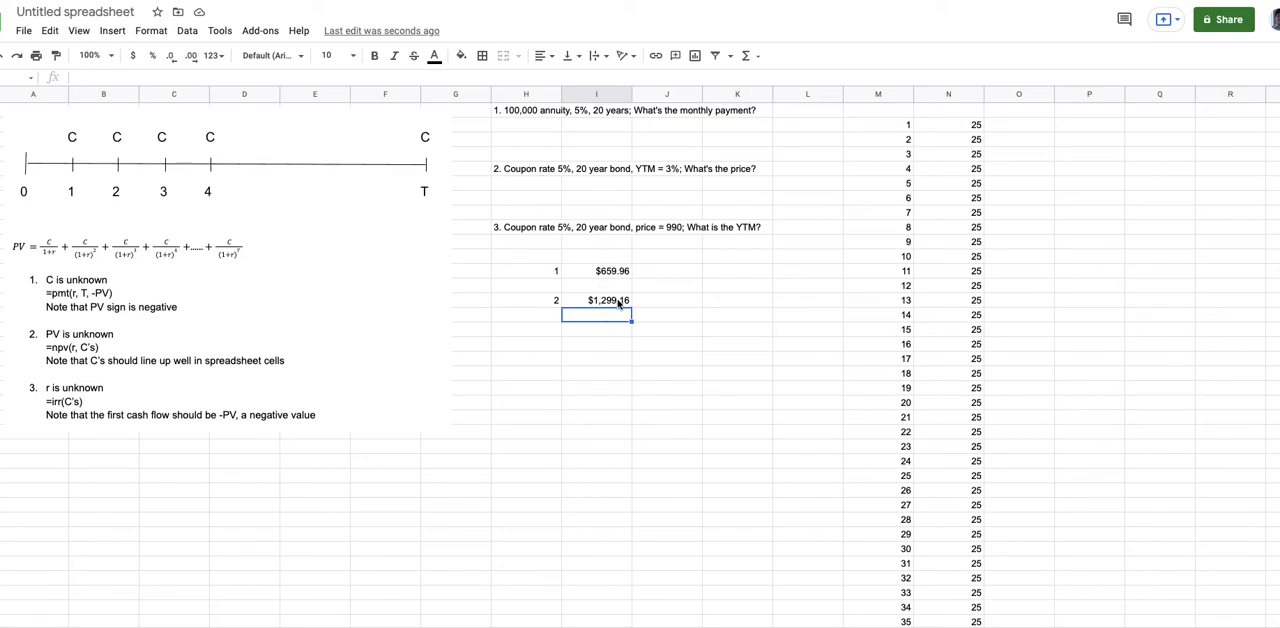
# - Enter the label 3 in column H, two rows below label 2, for the third problem's answer
pyautogui.click(555, 332)
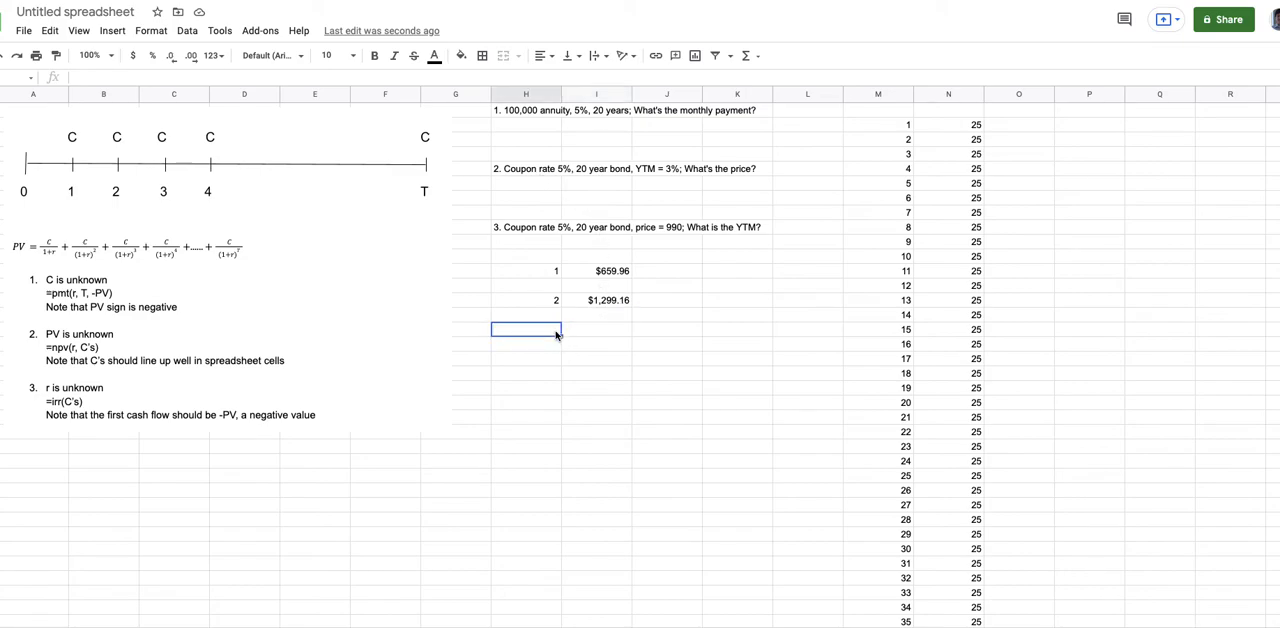
pyautogui.write('3')
pyautogui.press('Tab')
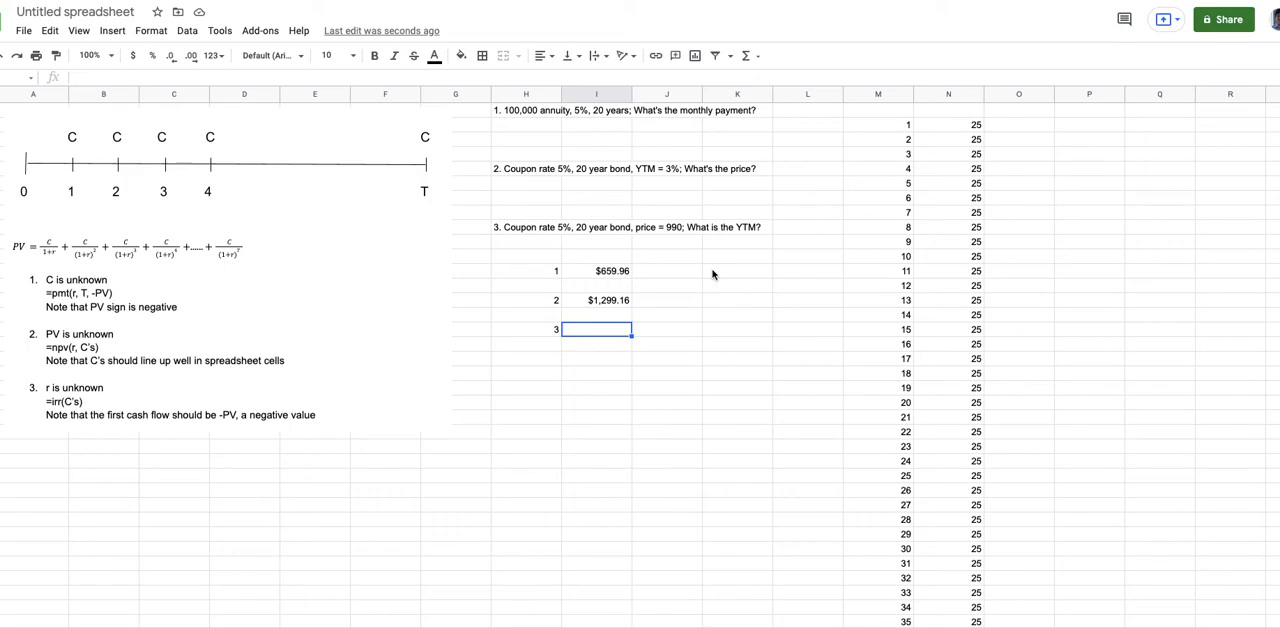
# - Enter the bond price as an initial cash flow of -990 in column N, directly above the period 1 coupon
pyautogui.click(965, 115)
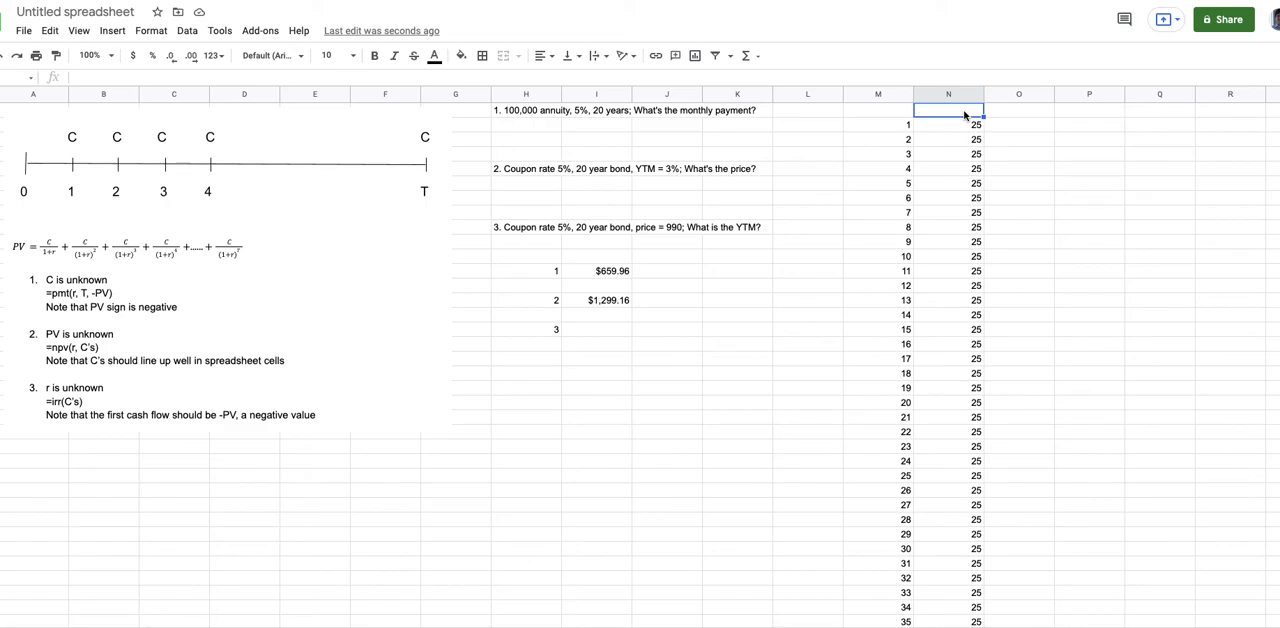
pyautogui.write('-990')
pyautogui.press('Return')
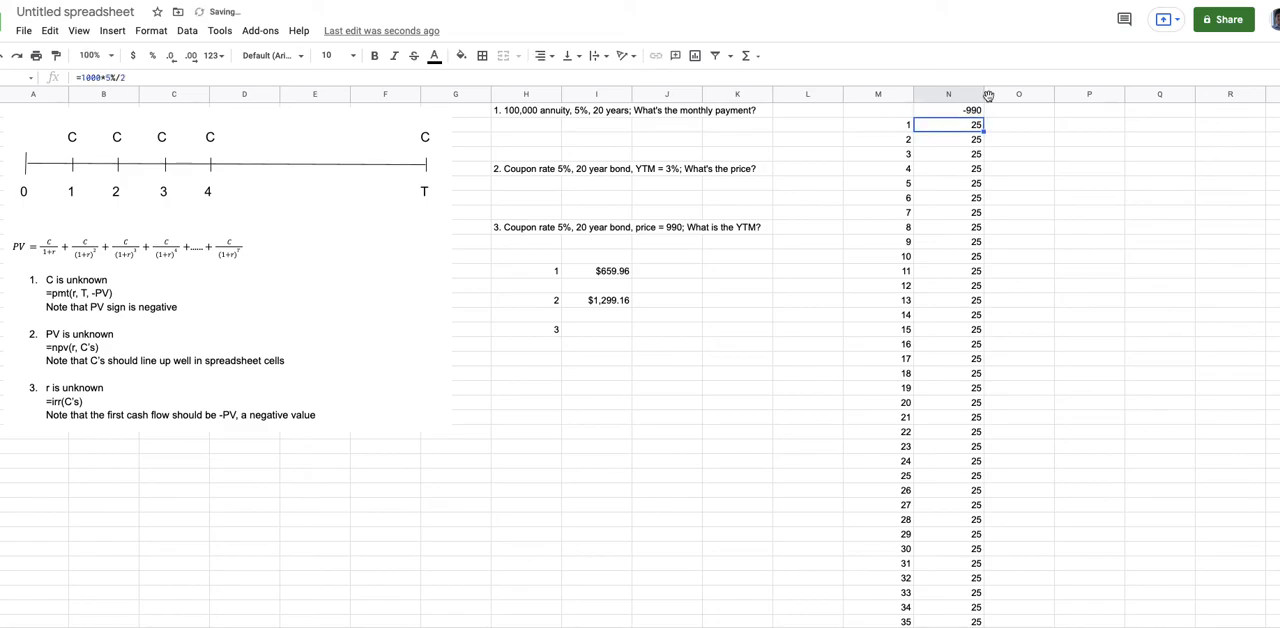
# - Calculate the semiannual yield beside label 3 with IRR over the cash flows N1:N41
pyautogui.click(605, 333)
pyautogui.write('=')
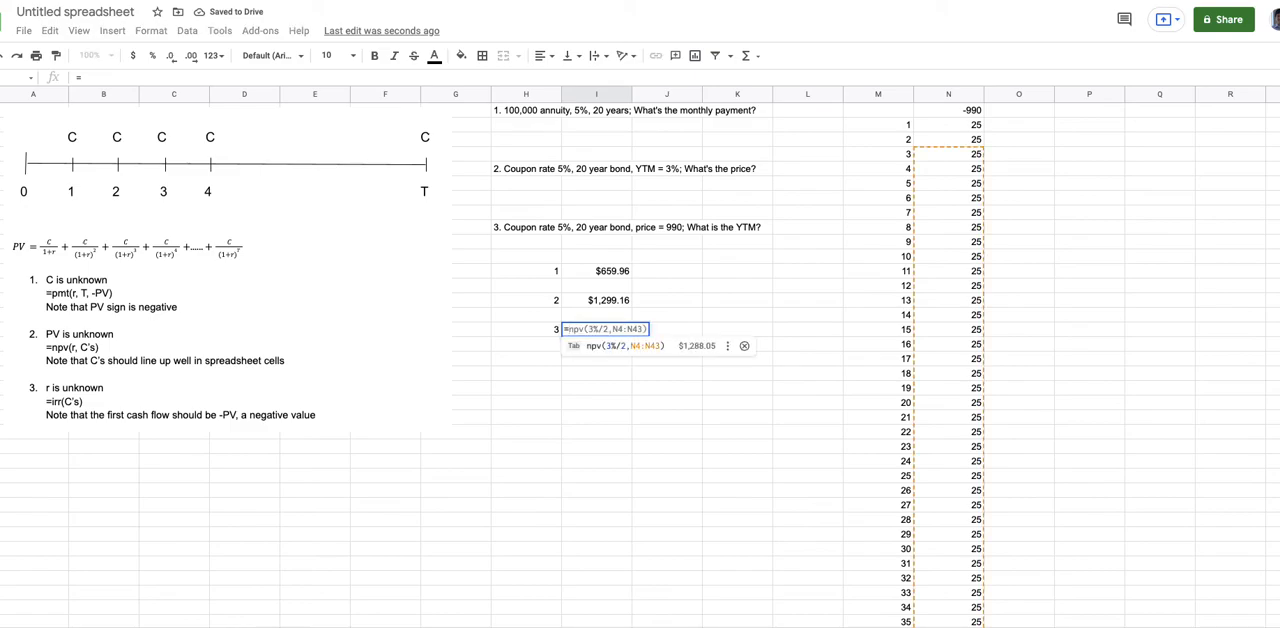
pyautogui.write('irr(')
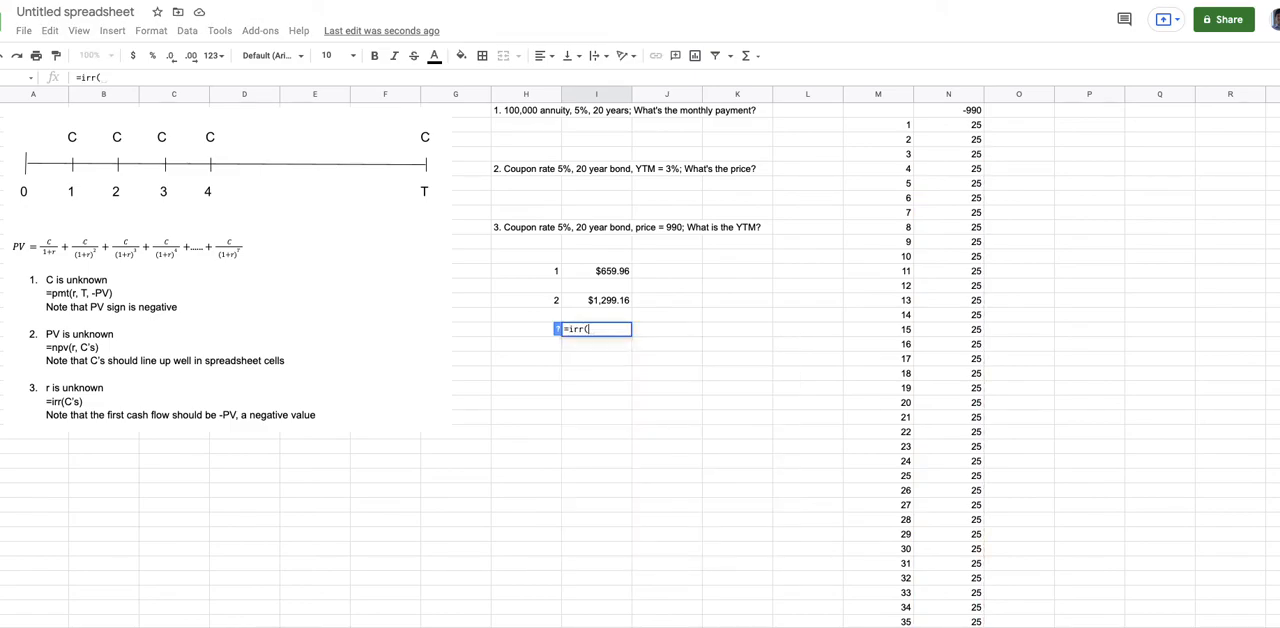
pyautogui.moveTo(968, 110); pyautogui.dragTo(938, 541)
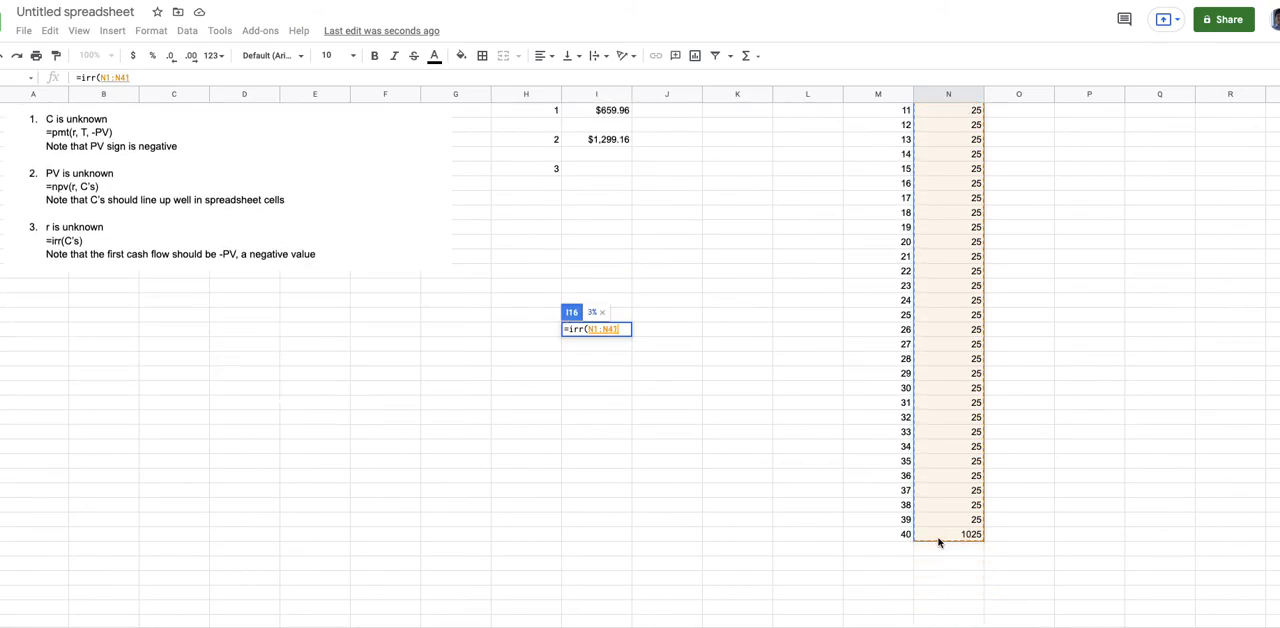
pyautogui.scroll(2, 709, 425)
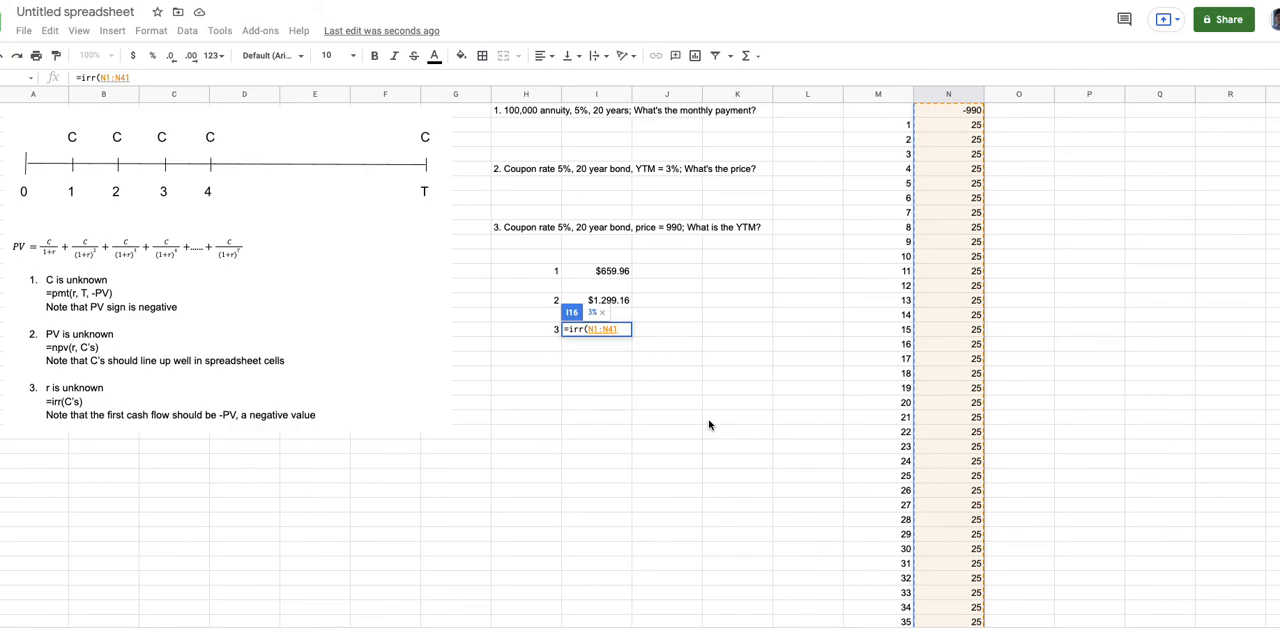
pyautogui.write(')')
pyautogui.press('Return')
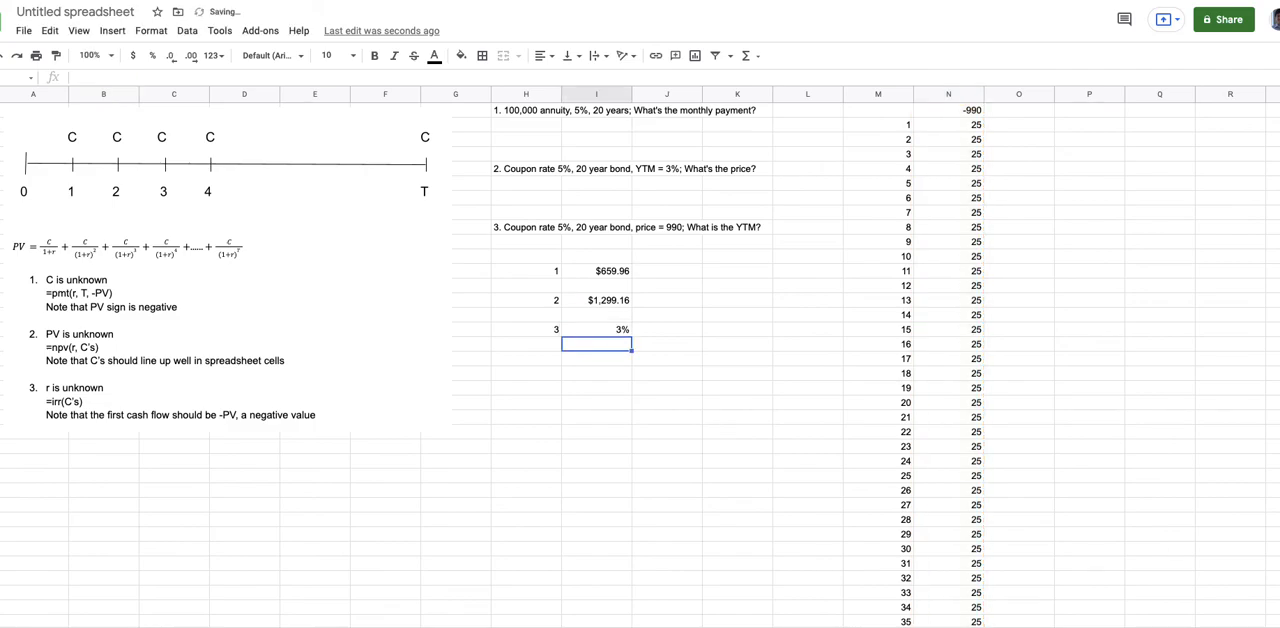
pyautogui.press('Up')
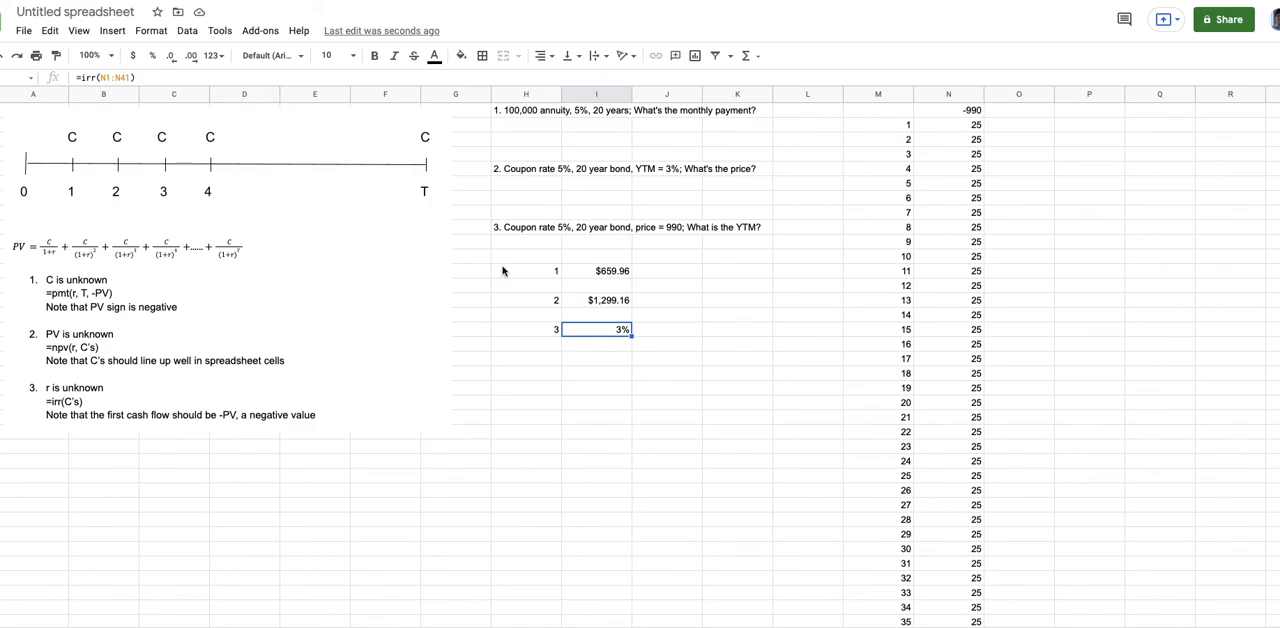
# - Add the label Annual below the IRR result and calculate the annual yield beside it as =I16*2
pyautogui.click(616, 348)
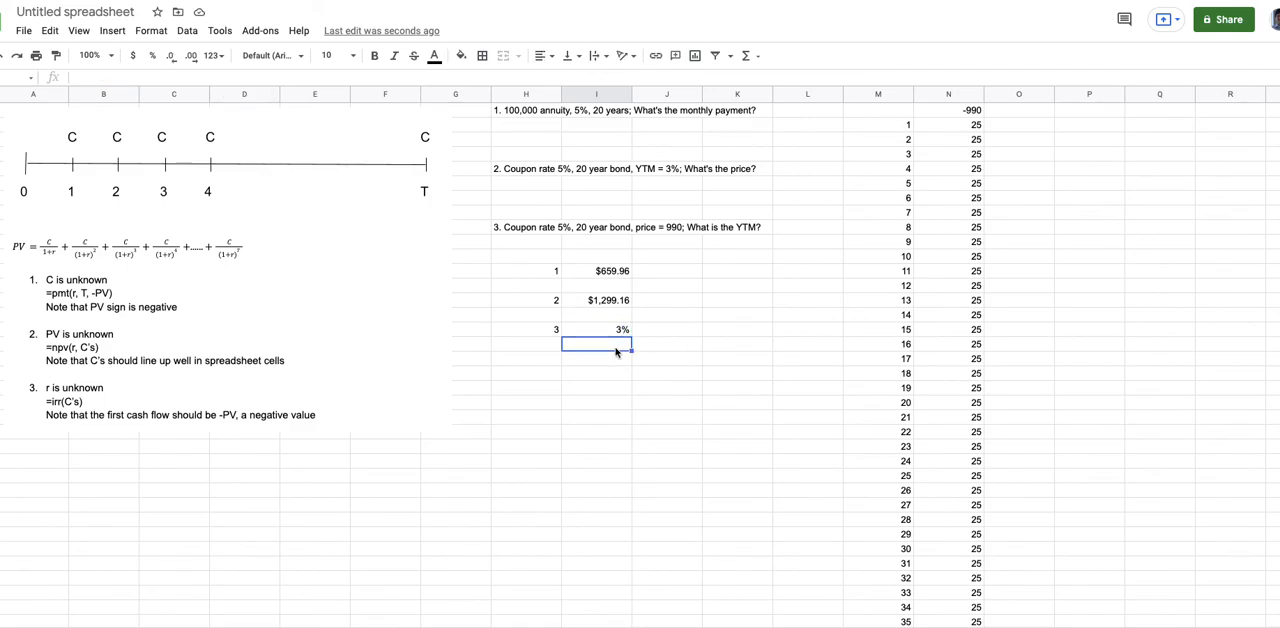
pyautogui.write('Annual')
pyautogui.press('Tab')
pyautogui.write('=')
pyautogui.click(621, 332)
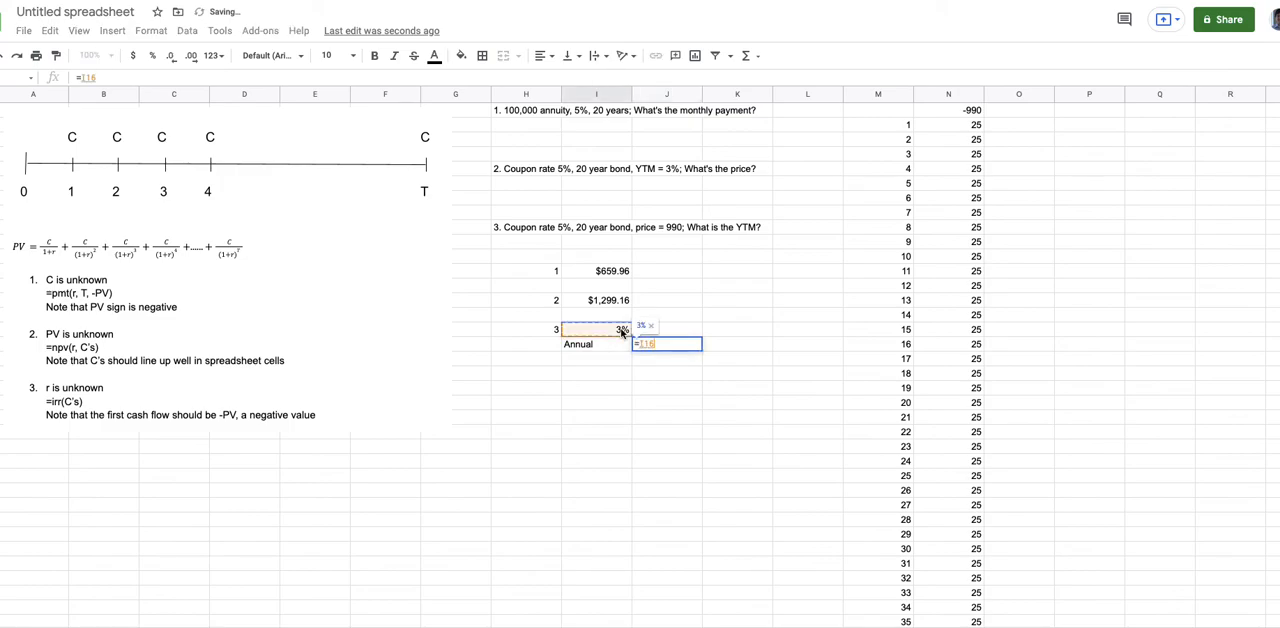
pyautogui.press('Return')
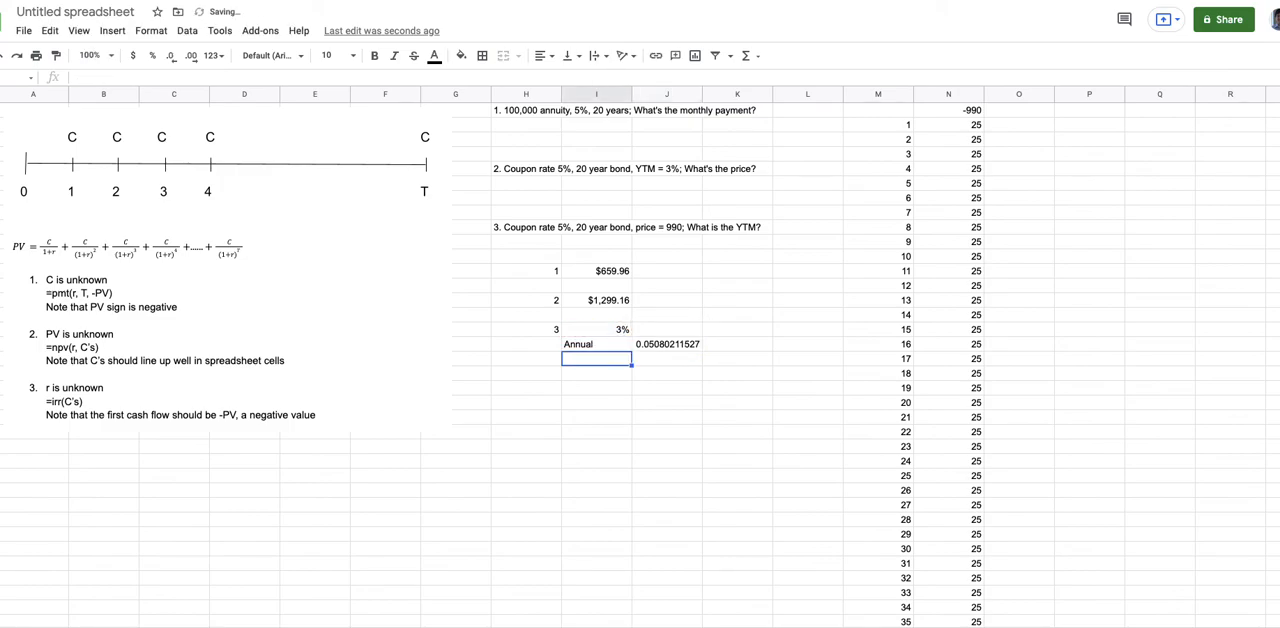
# - Format the annual yield as a percentage and show the semiannual IRR result with two decimal places
pyautogui.click(688, 350)
pyautogui.click(152, 56)
pyautogui.click(602, 330)
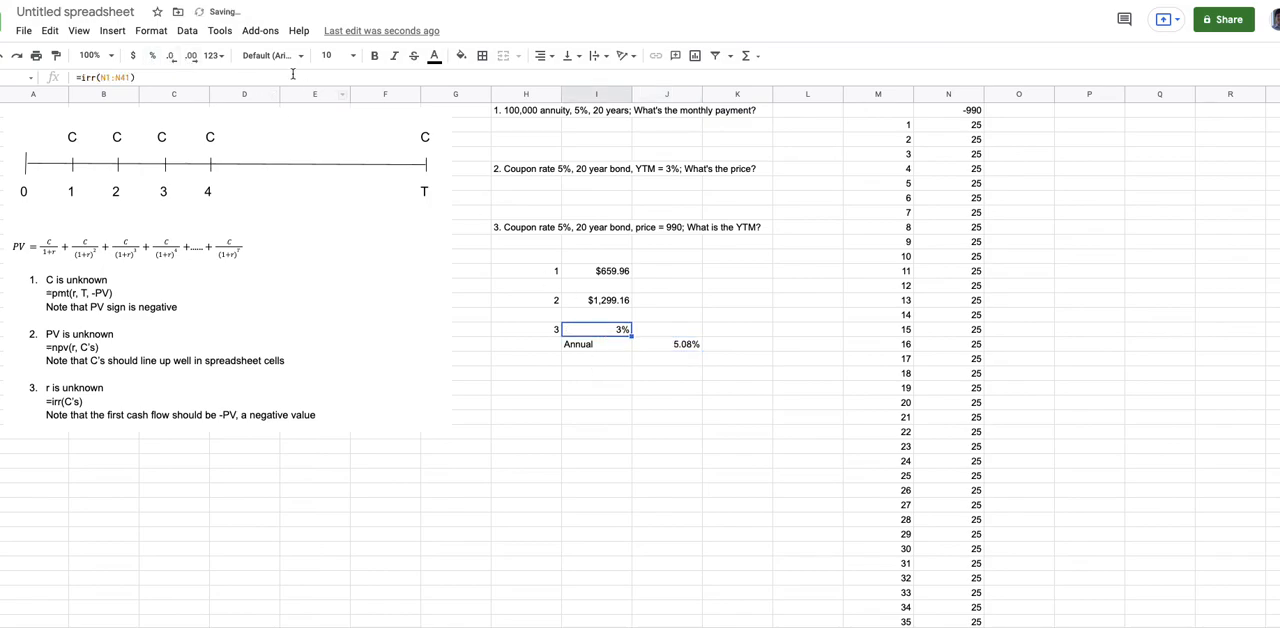
pyautogui.click(190, 56)
pyautogui.click(190, 58)
pyautogui.click(668, 390)
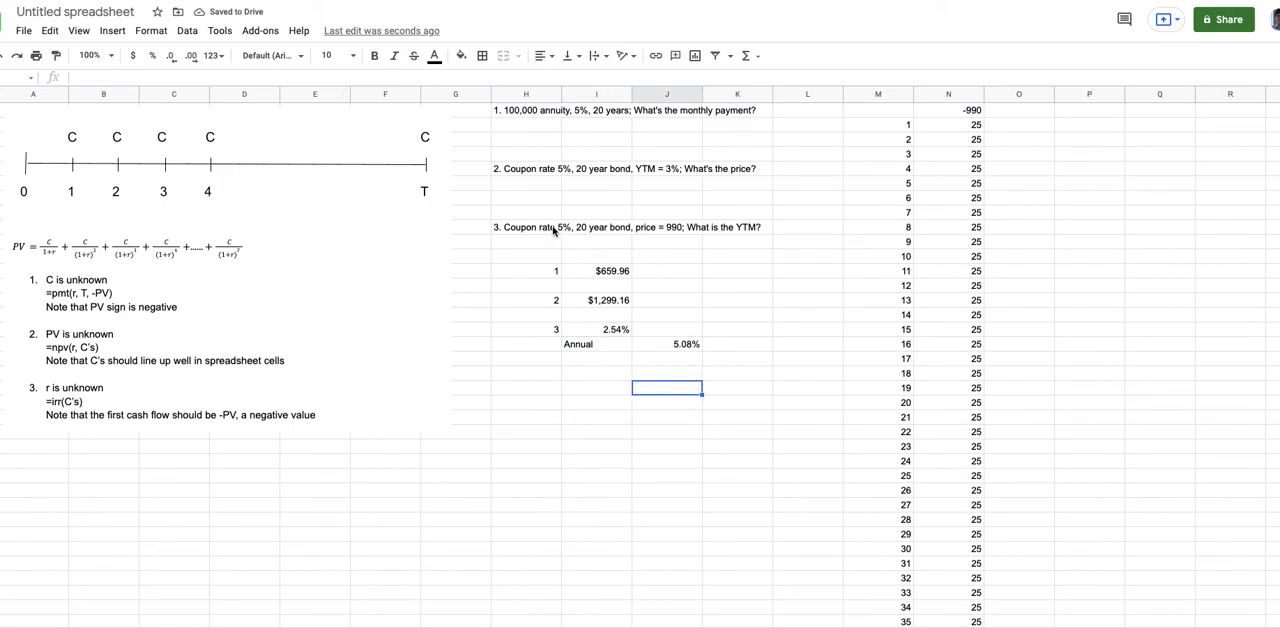
pyautogui.click(690, 348)
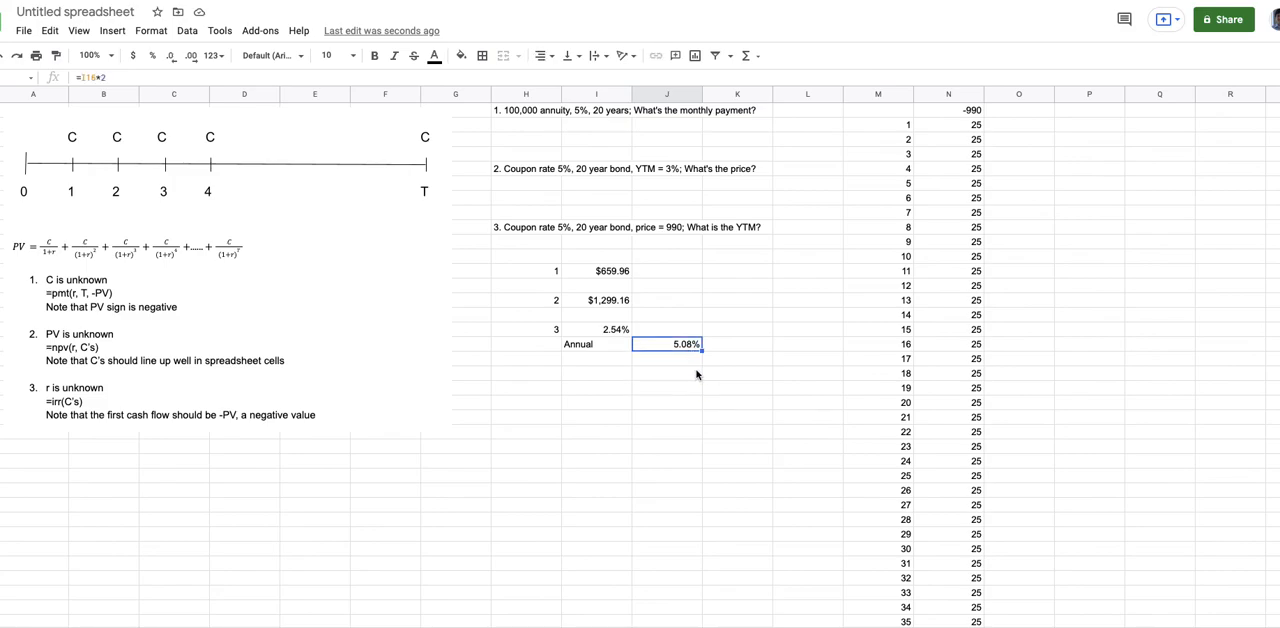